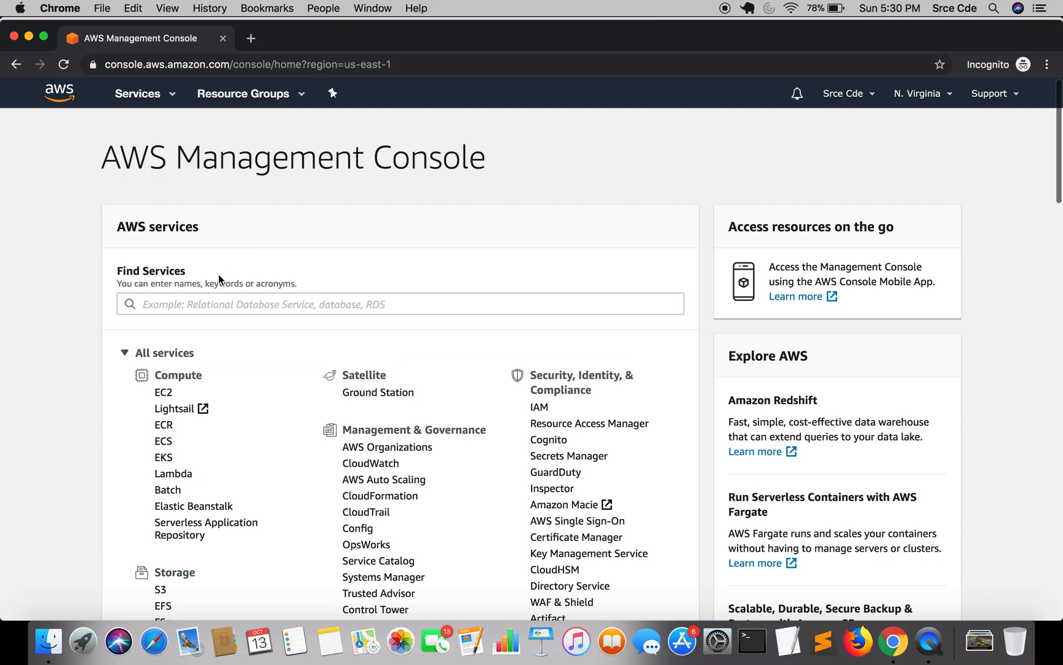
Find the Lambda service and open the streamLambda function's configuration.
left_click(189, 302)
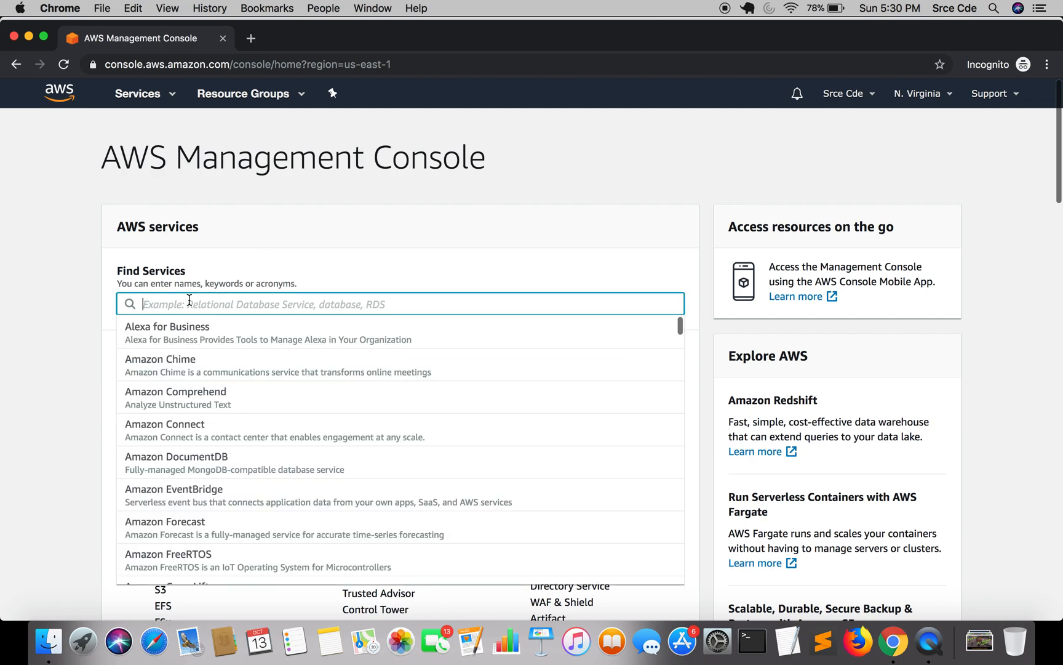
type("lambda")
left_click(204, 335)
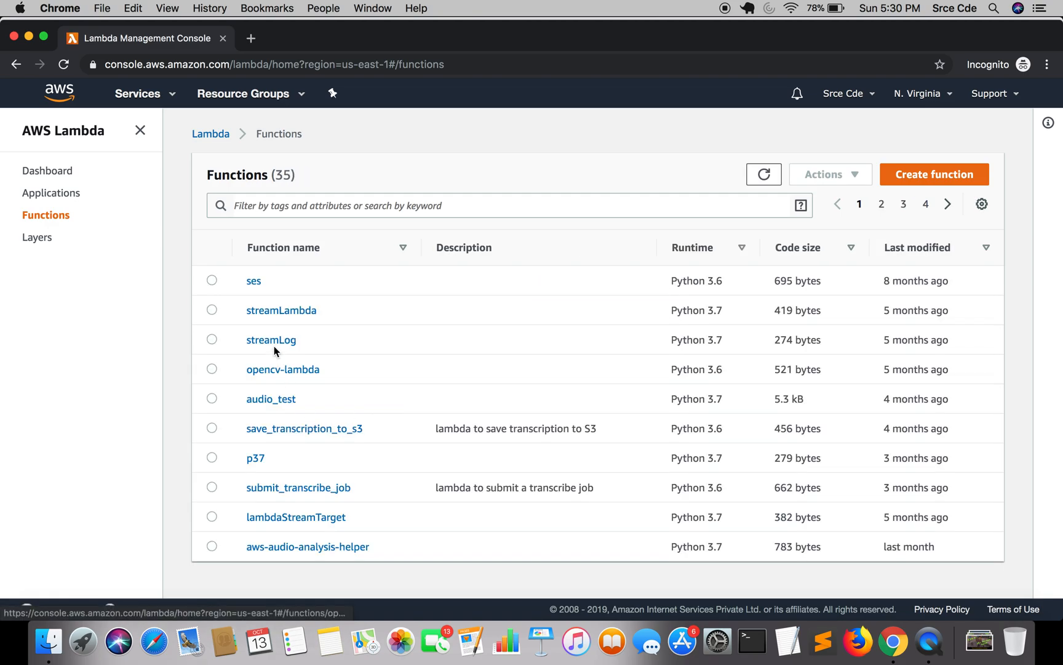
left_click(280, 310)
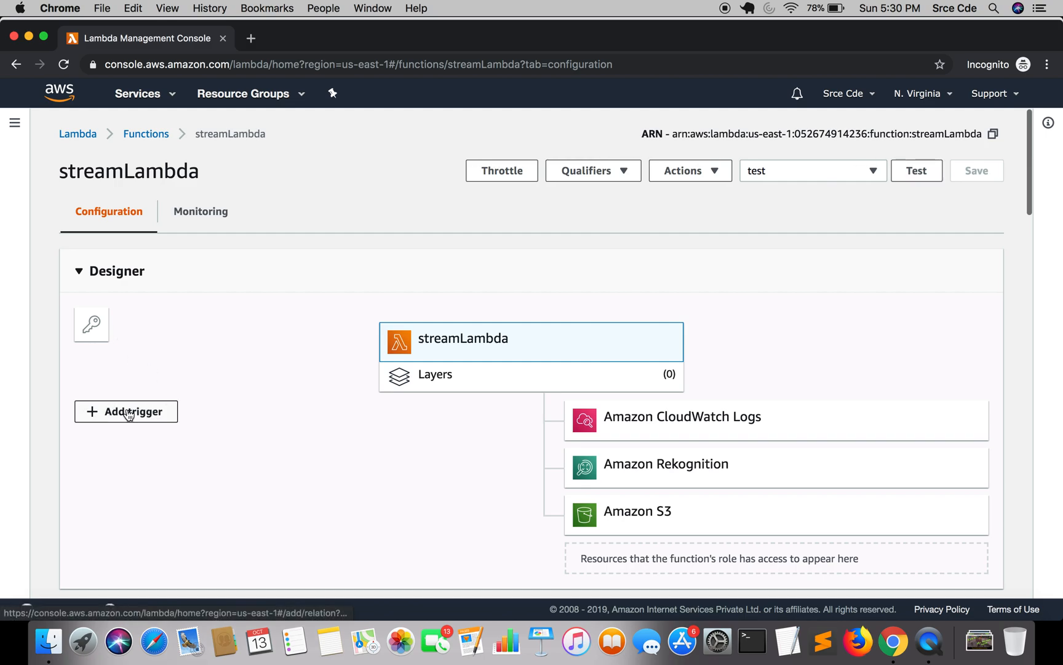
Start adding a trigger to the streamLambda function and choose S3 as its source.
left_click(128, 412)
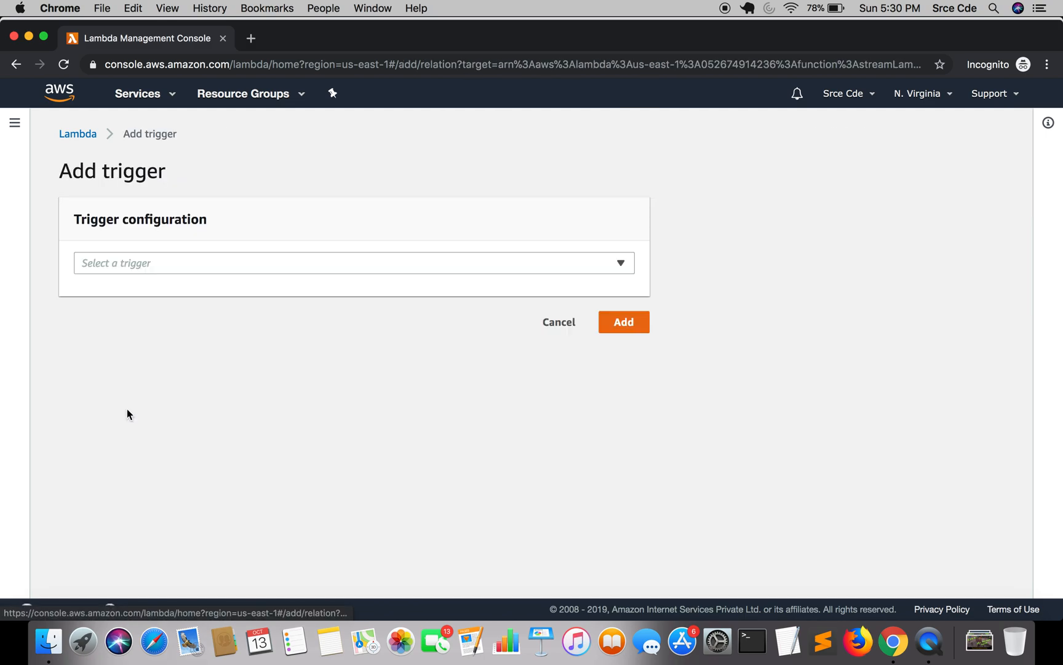
left_click(226, 271)
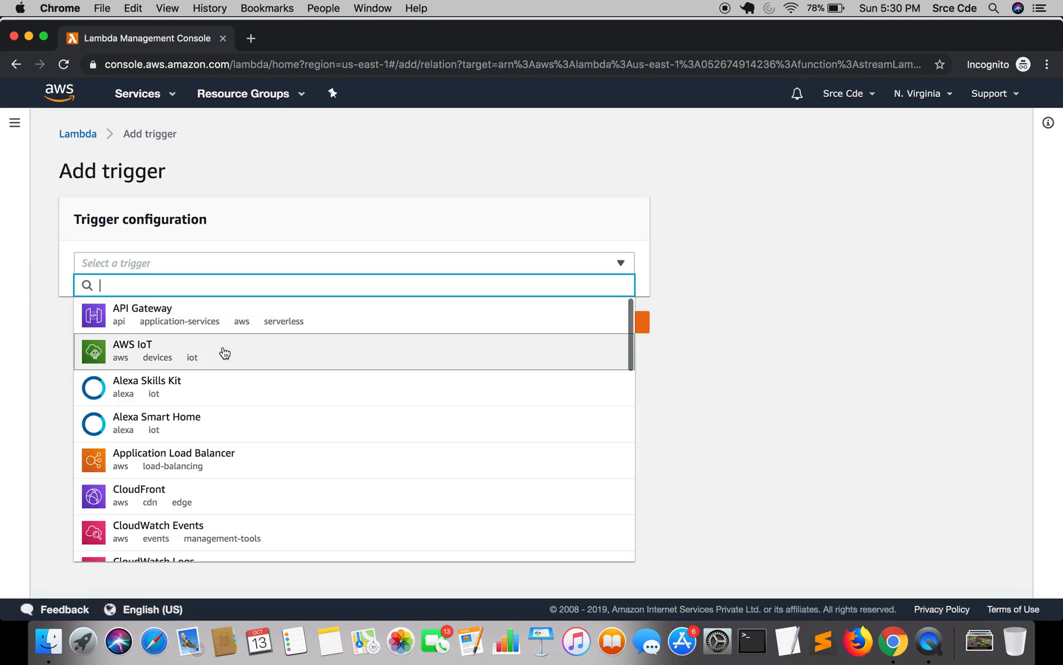
type("s3")
left_click(175, 317)
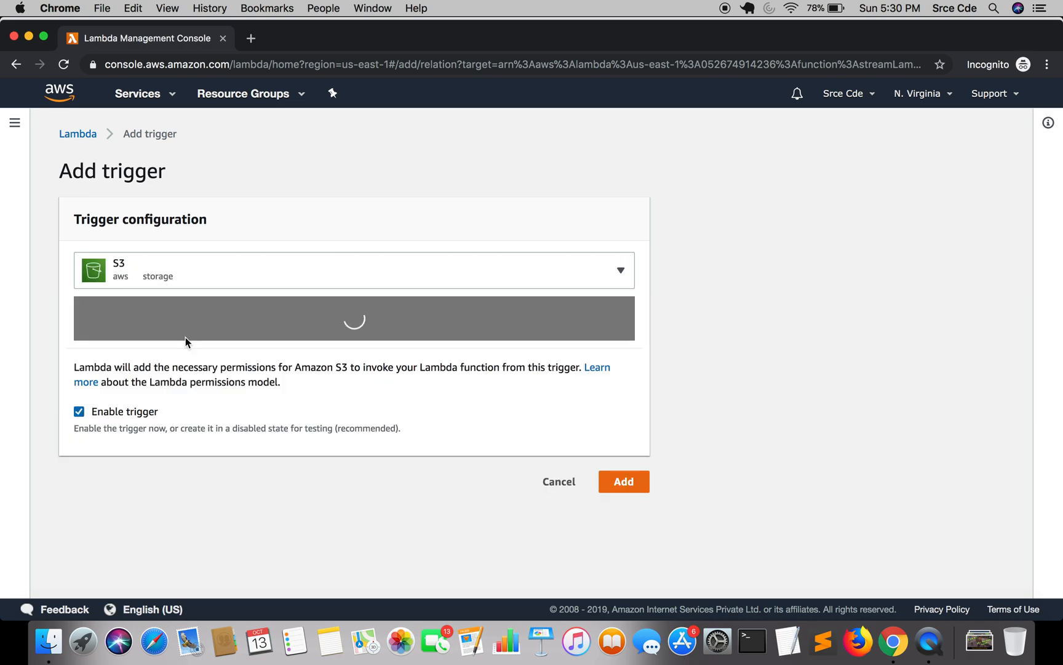
Examine the event types offered for the S3 trigger, from object creation and deletion to Glacier restore and RRS loss.
scroll(215, 471, "down", 5)
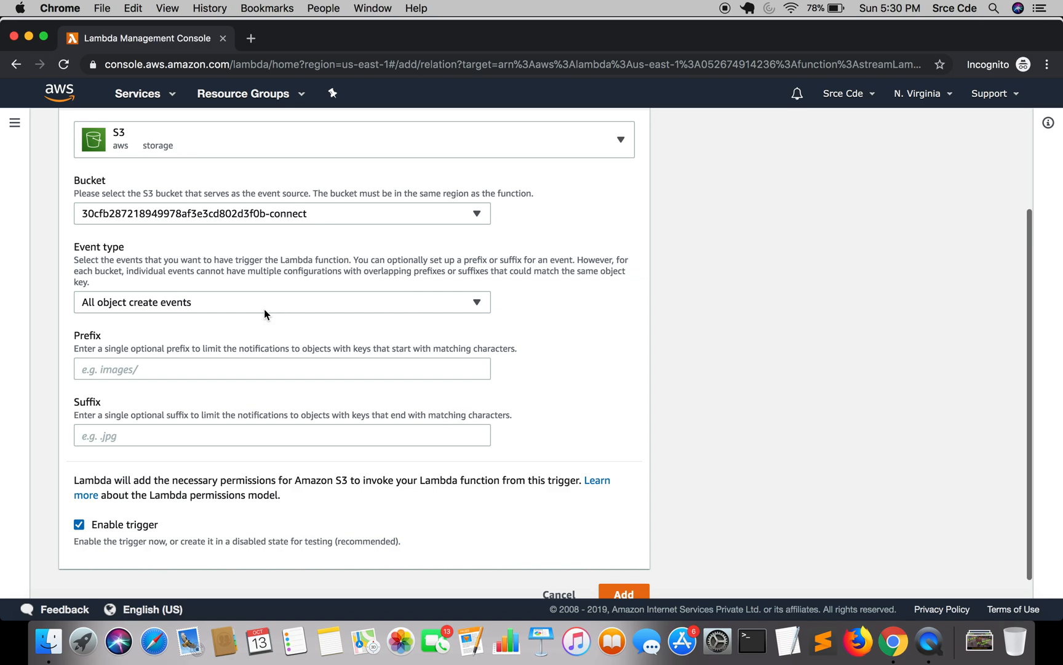
left_click(265, 310)
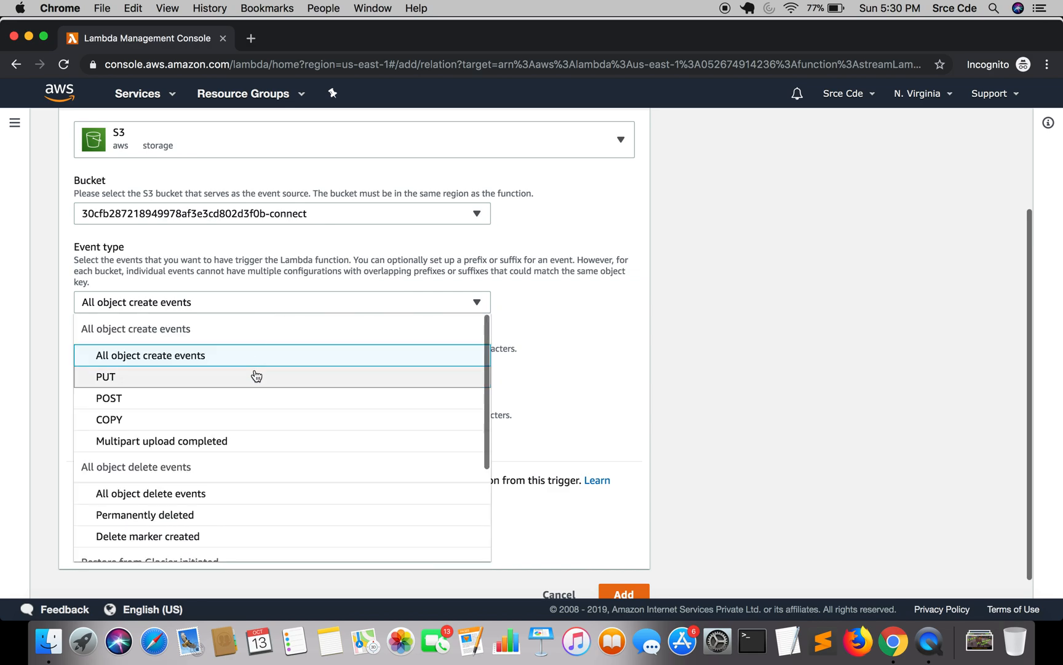
scroll(216, 338, "down", 2)
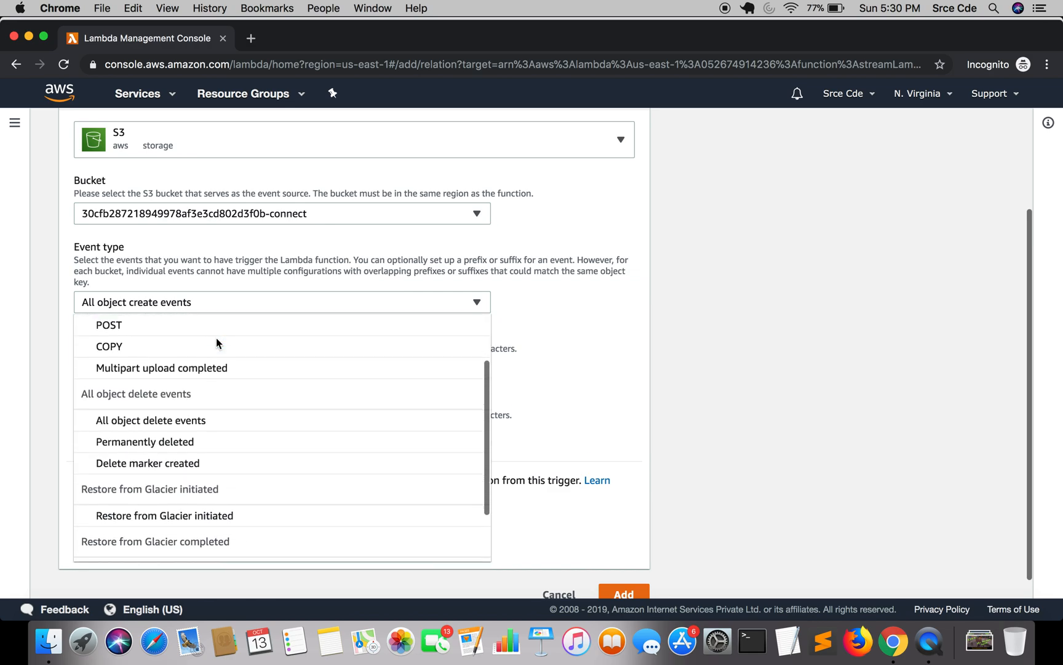
scroll(188, 404, "down", 2)
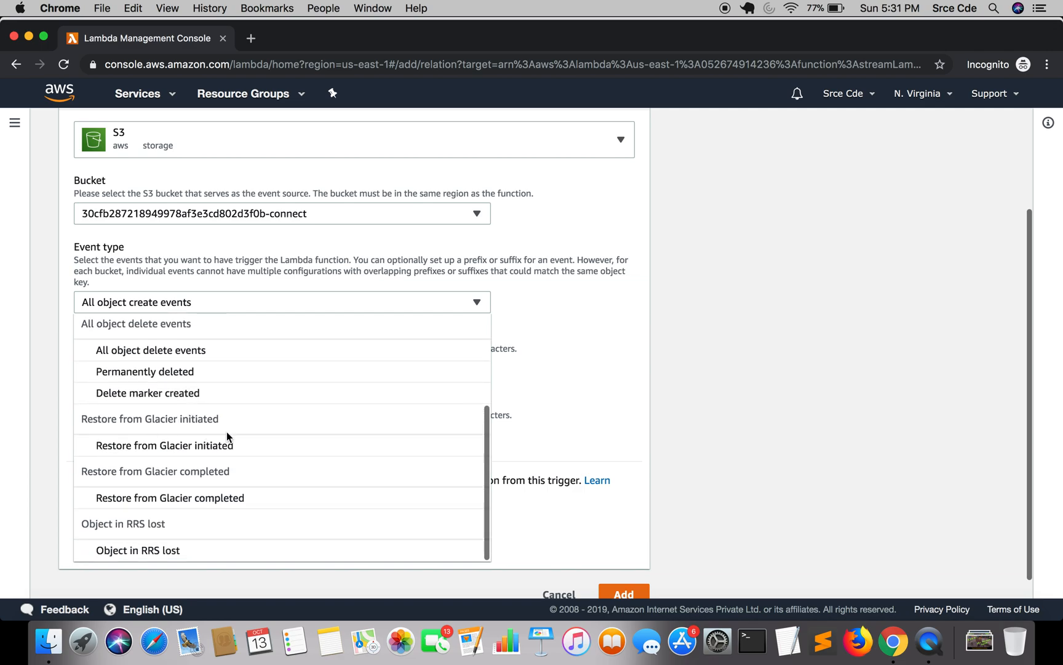
scroll(210, 462, "up", 3)
scroll(210, 462, "up", 1)
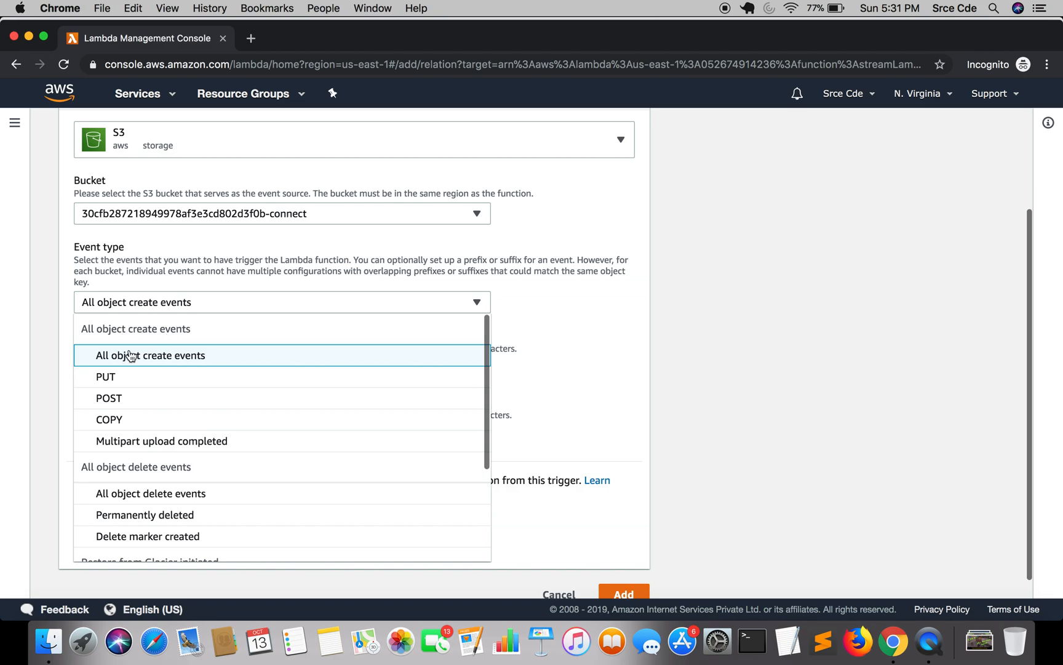
scroll(184, 369, "down", 3)
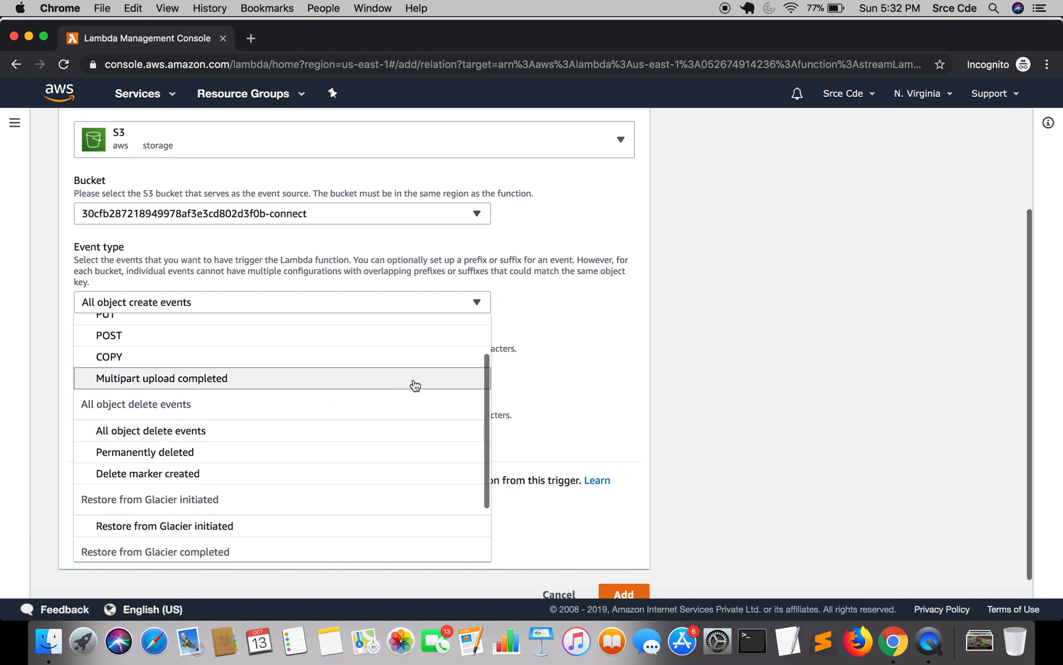
left_click(686, 308)
scroll(679, 353, "up", 5)
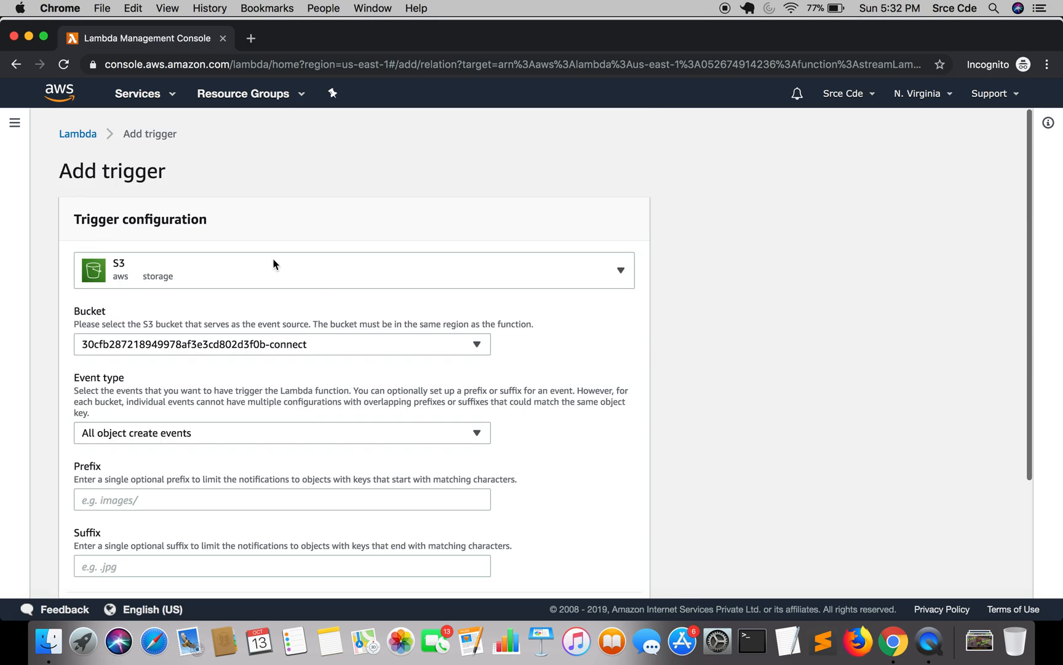
Open the S3 service in a new browser tab and switch to it.
left_click(134, 100)
type("s3")
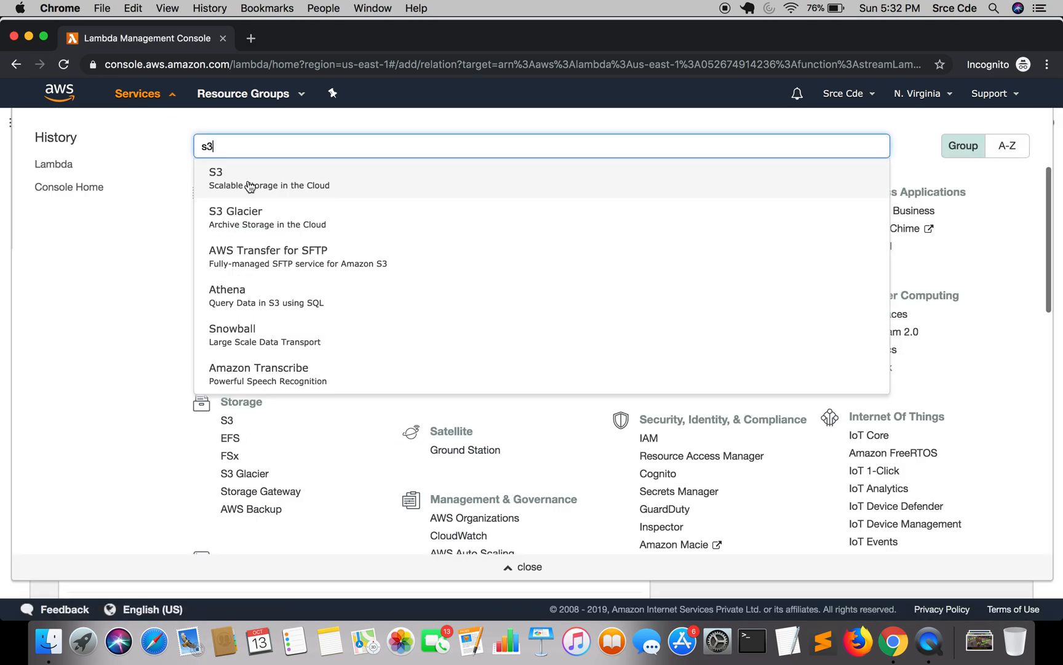
left_click(251, 184, "super")
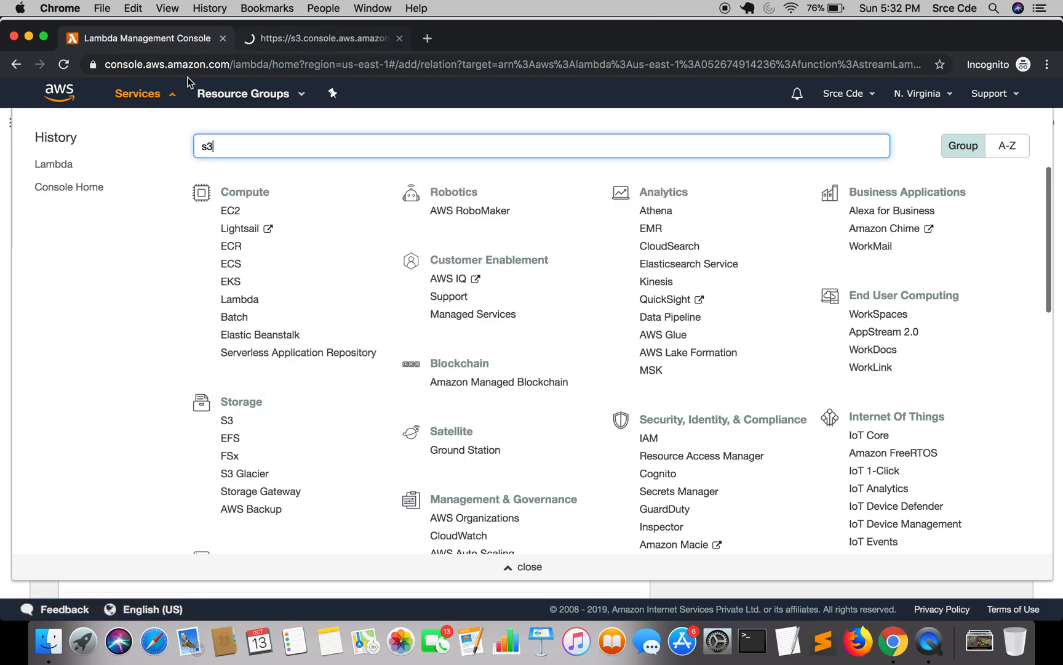
left_click(137, 93)
left_click(303, 43)
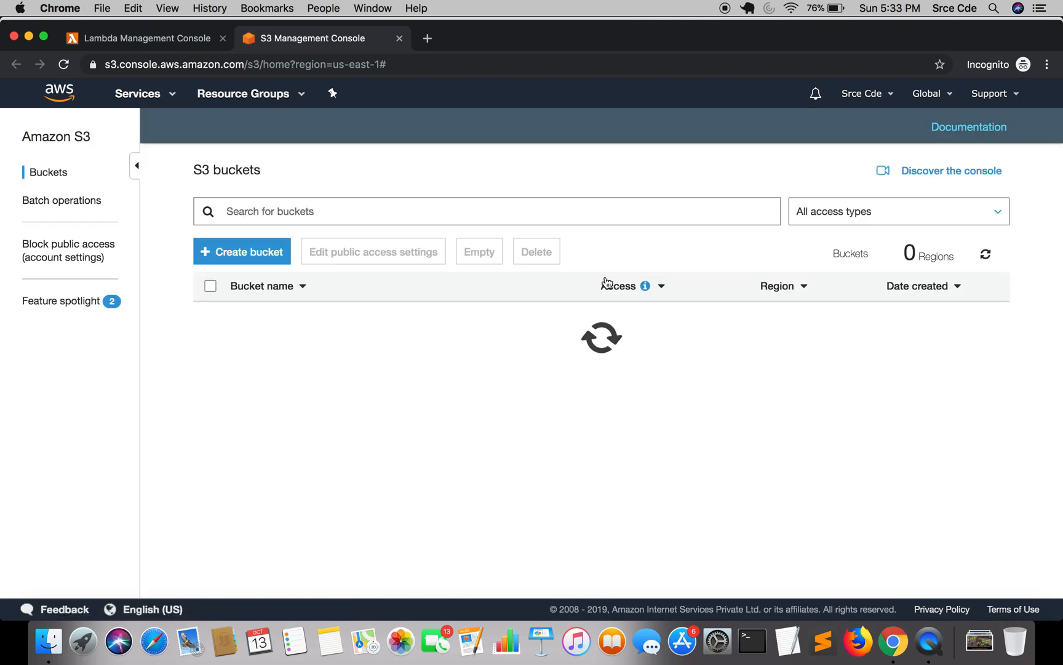
Create an S3 bucket named multiple-trigger-demo in the US East (N. Virginia) region.
left_click(258, 253)
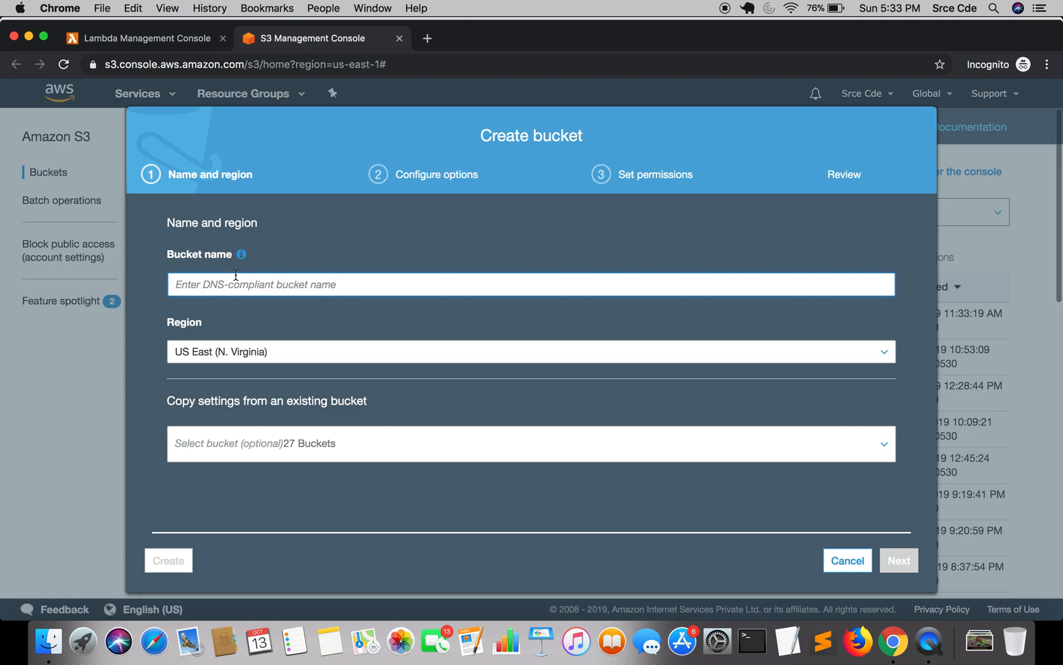
type("trigger")
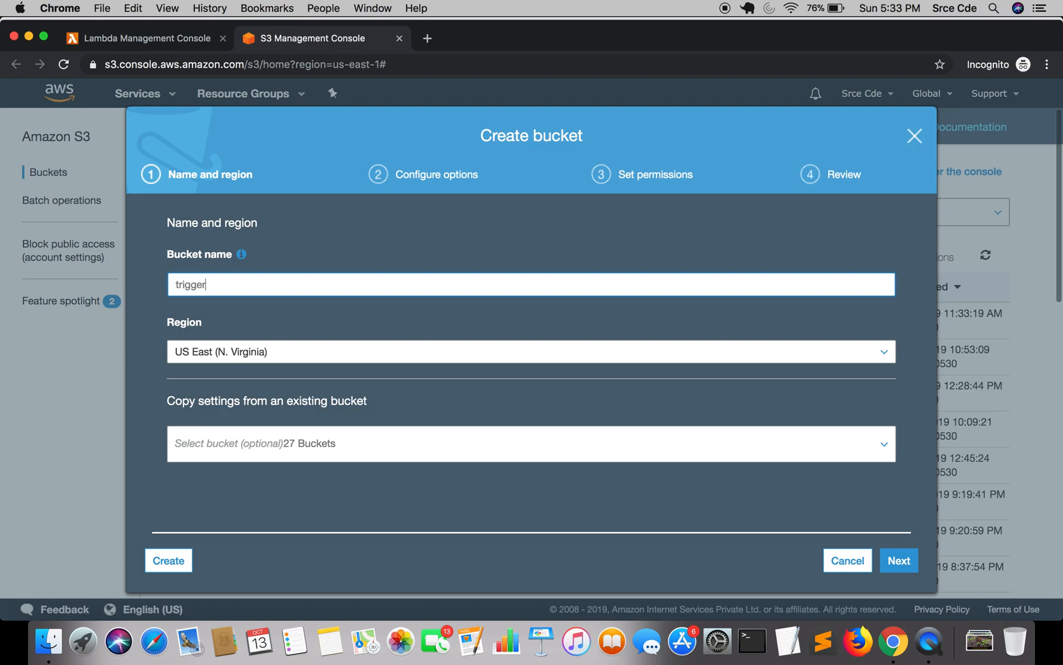
key("super+Left")
type("multip")
type("le-")
key("super+Right")
type("-")
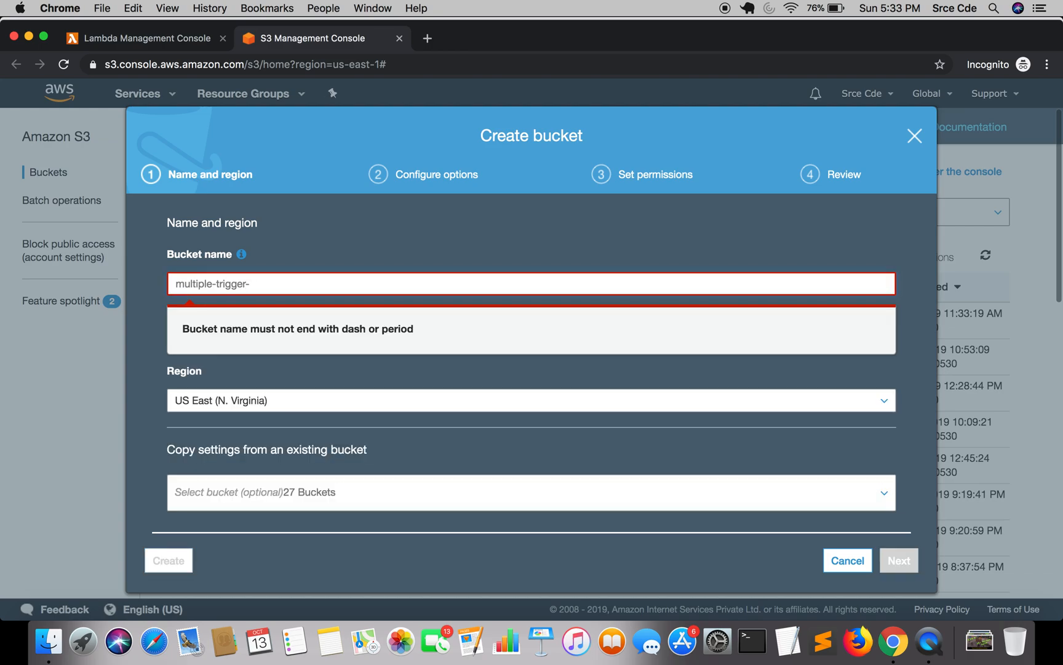
type("demo")
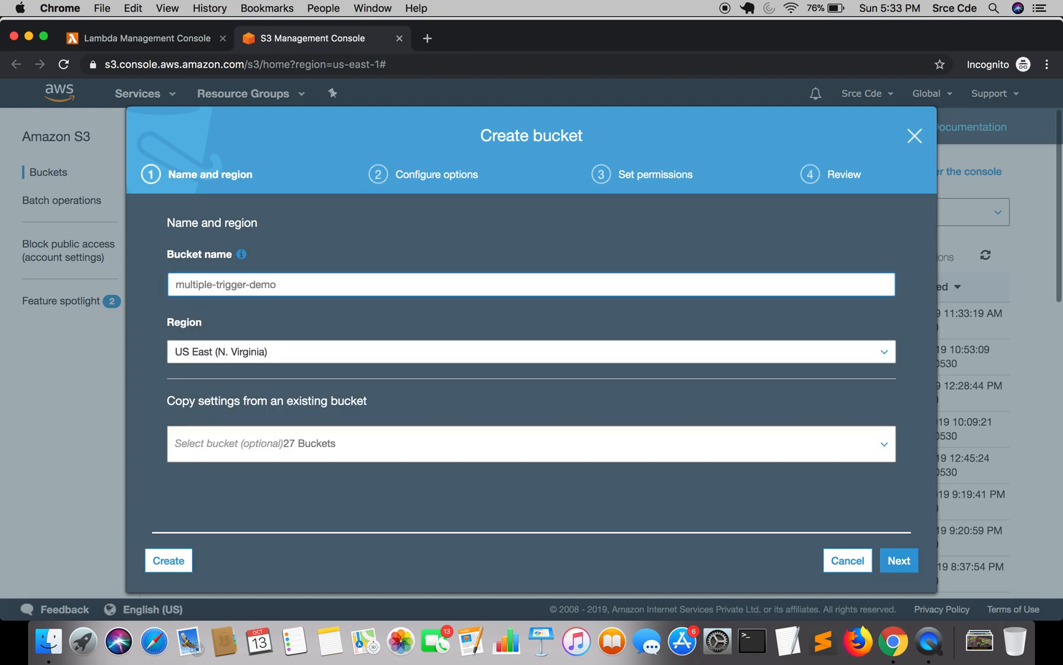
left_click(159, 561)
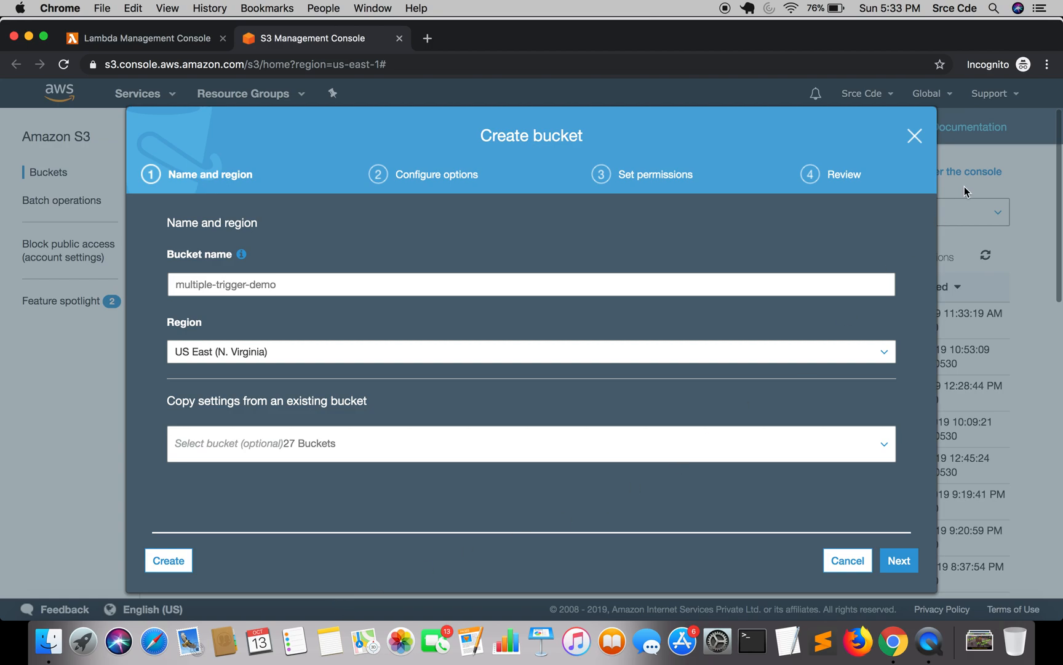
Reload the S3 bucket list and locate the multiple-trigger-demo bucket in it.
left_click(65, 64)
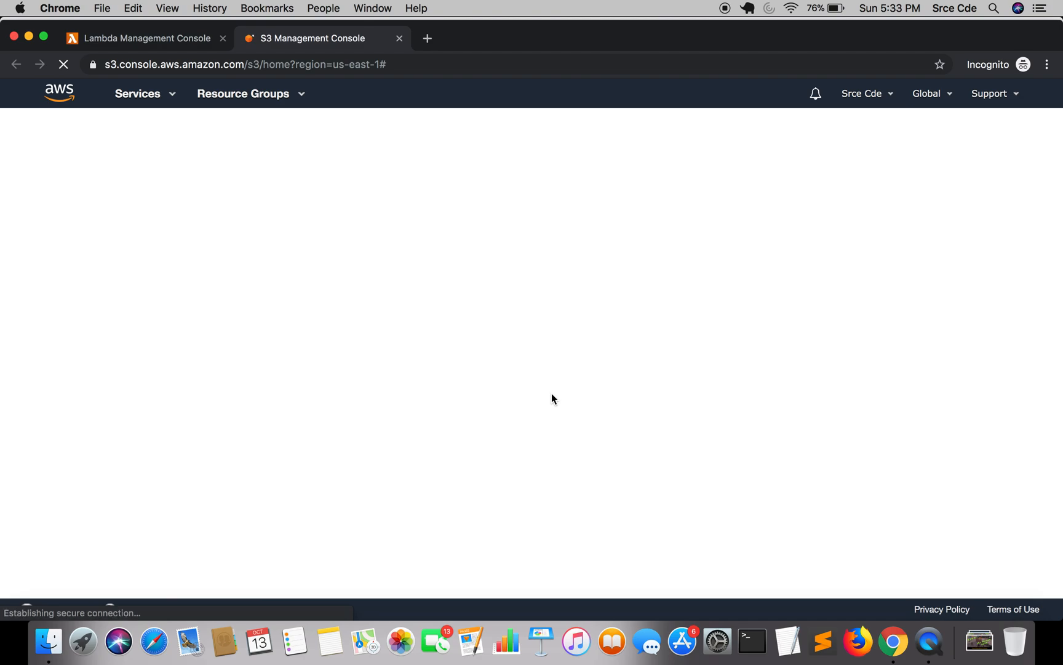
key("super+f")
type("mu")
key("Escape")
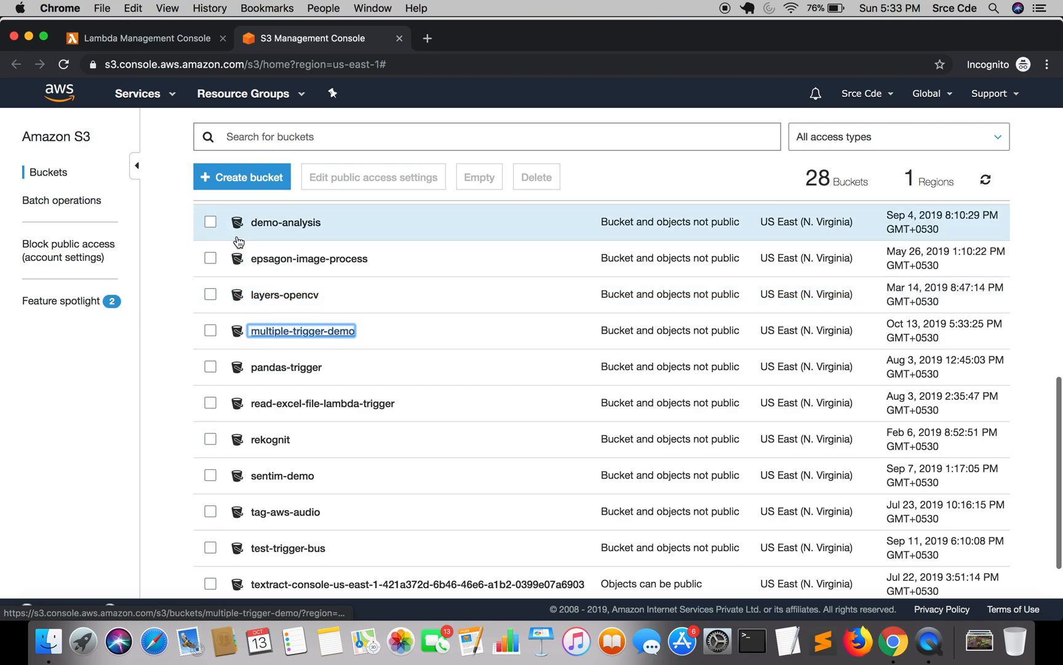
left_click(159, 123)
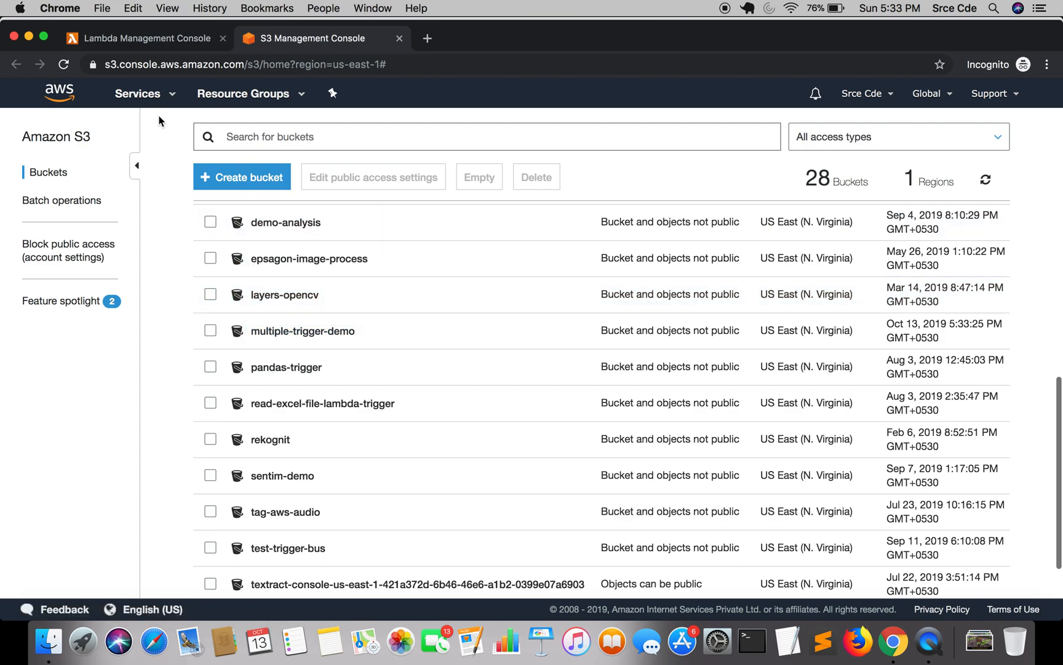
Open the IAM service in a new browser tab and switch to it.
left_click(148, 95)
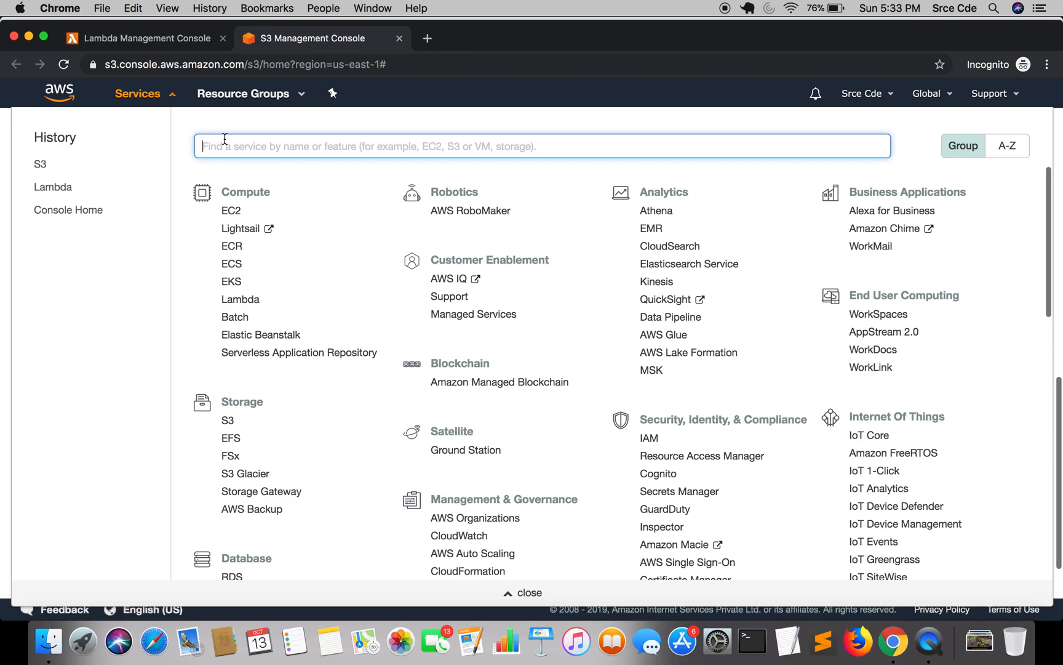
type("iam")
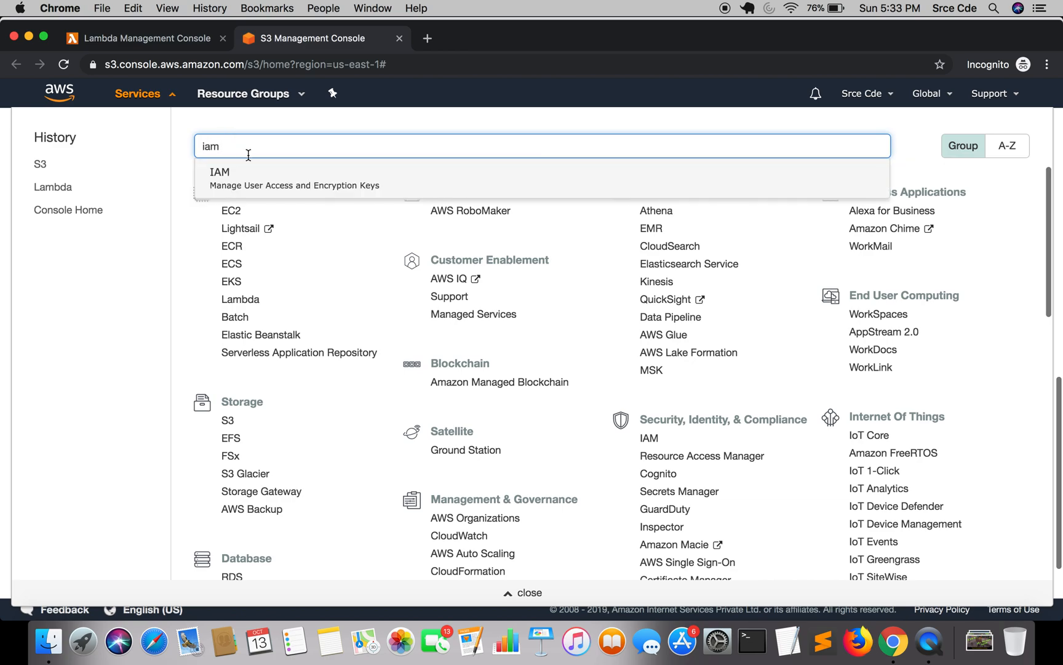
left_click(257, 182, "super")
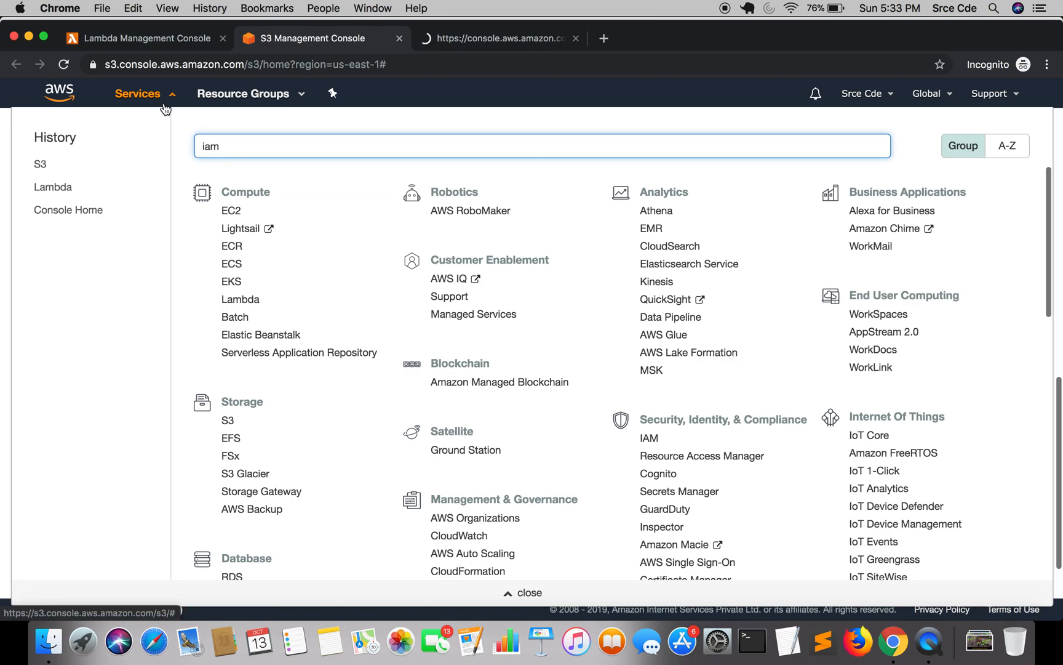
left_click(163, 103)
left_click(504, 40)
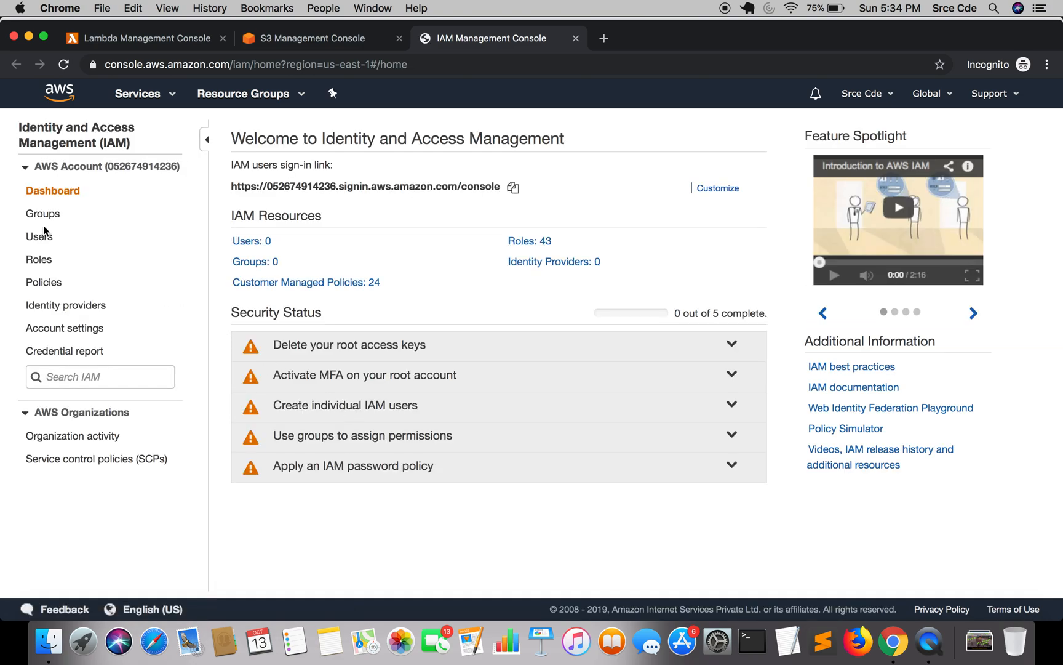
Start creating an IAM role with Lambda as the trusted AWS service and proceed to its permissions.
left_click(38, 261)
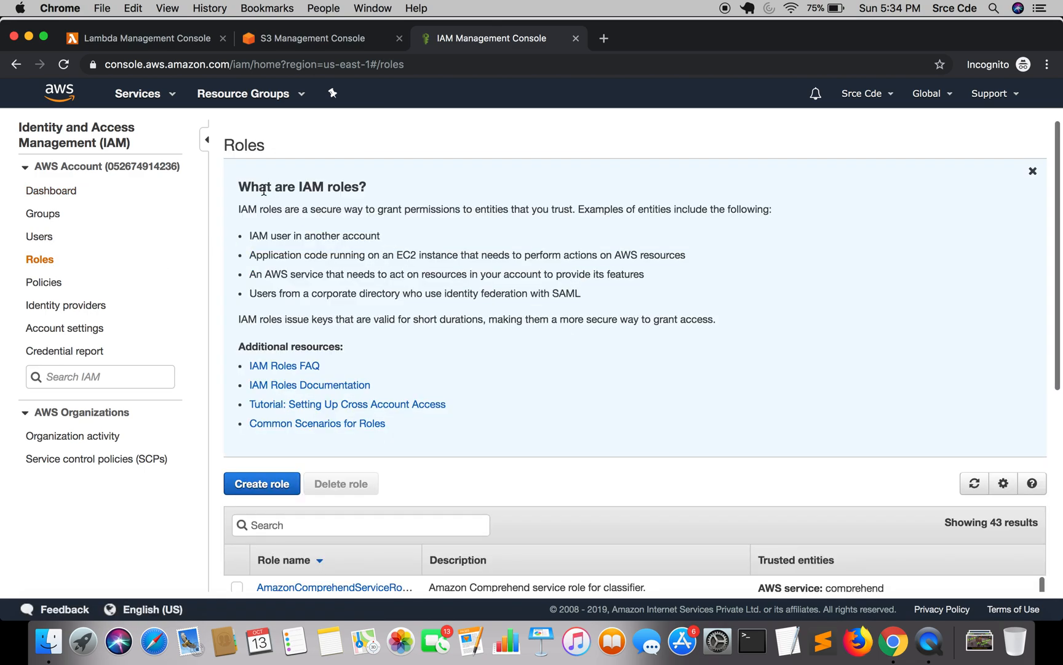
scroll(275, 339, "down", 5)
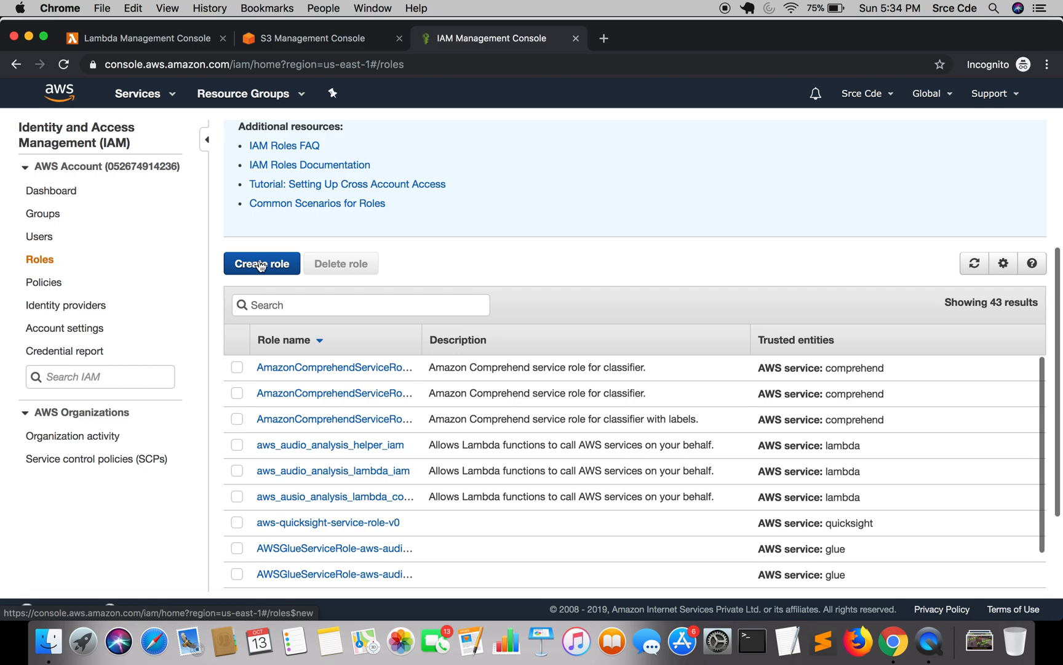
left_click(259, 262)
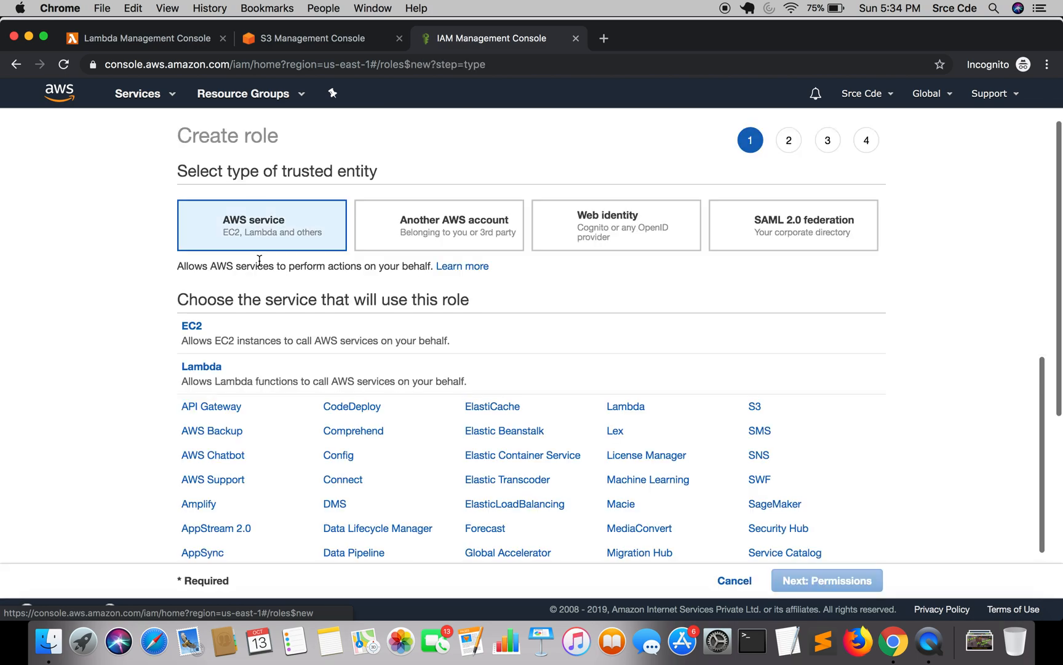
left_click(218, 374)
scroll(486, 367, "down", 5)
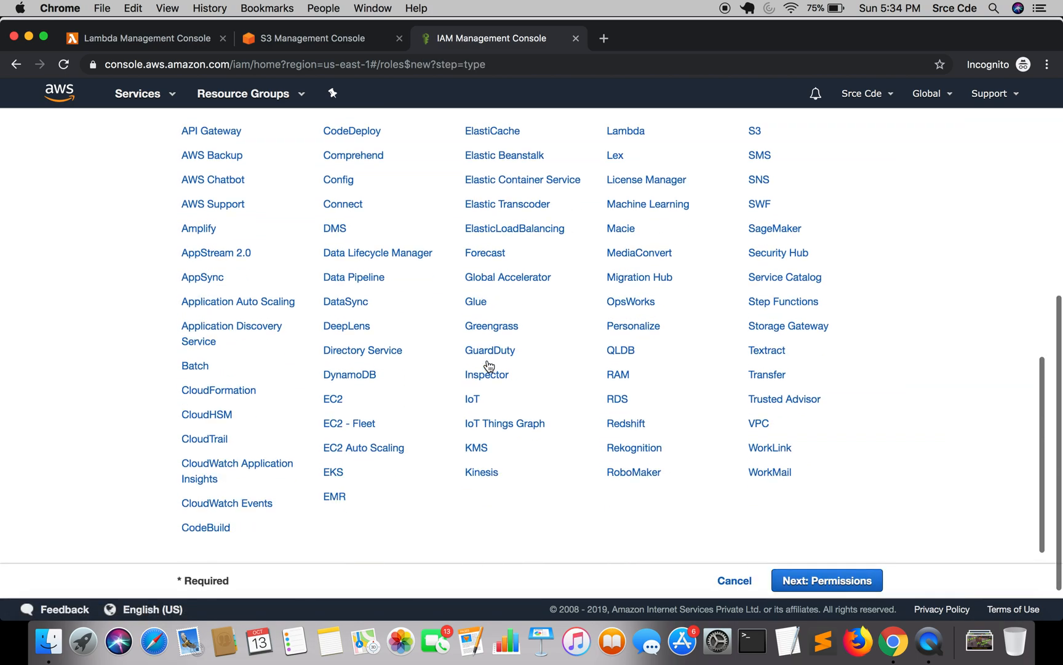
left_click(815, 581)
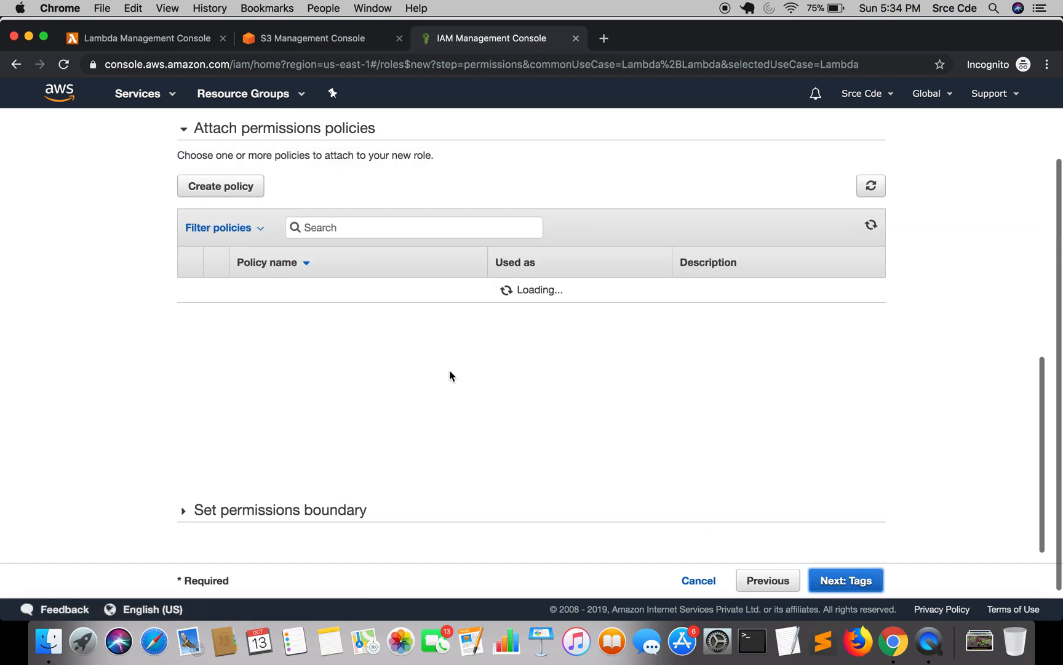
Attach the AmazonS3FullAccess and AWSLambdaExecute policies to the new role and proceed to its review without adding tags.
left_click(342, 226)
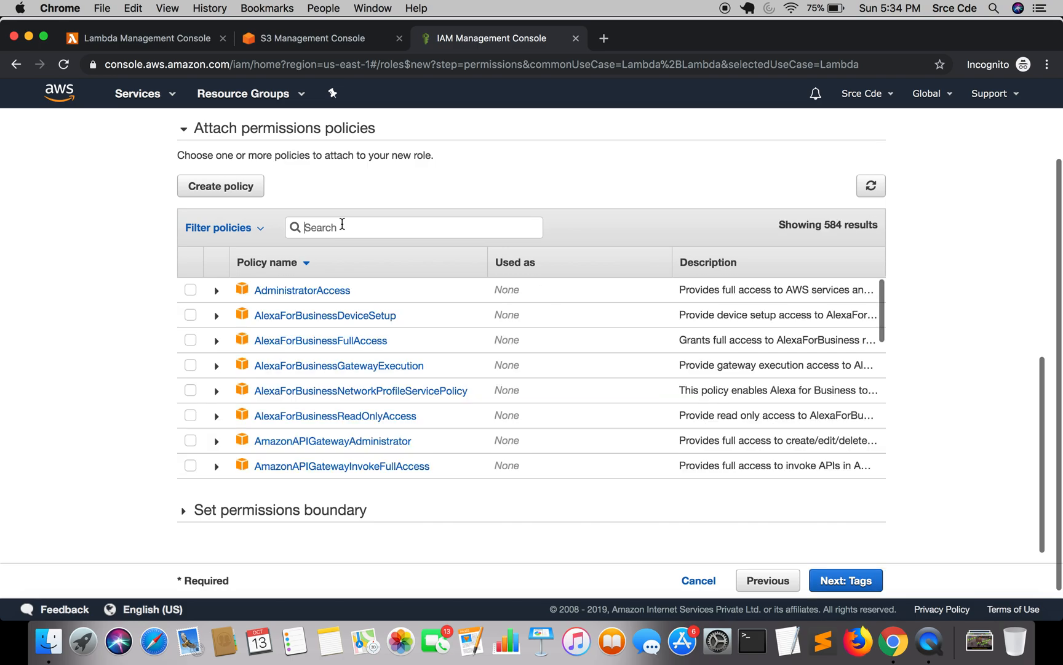
type("s3")
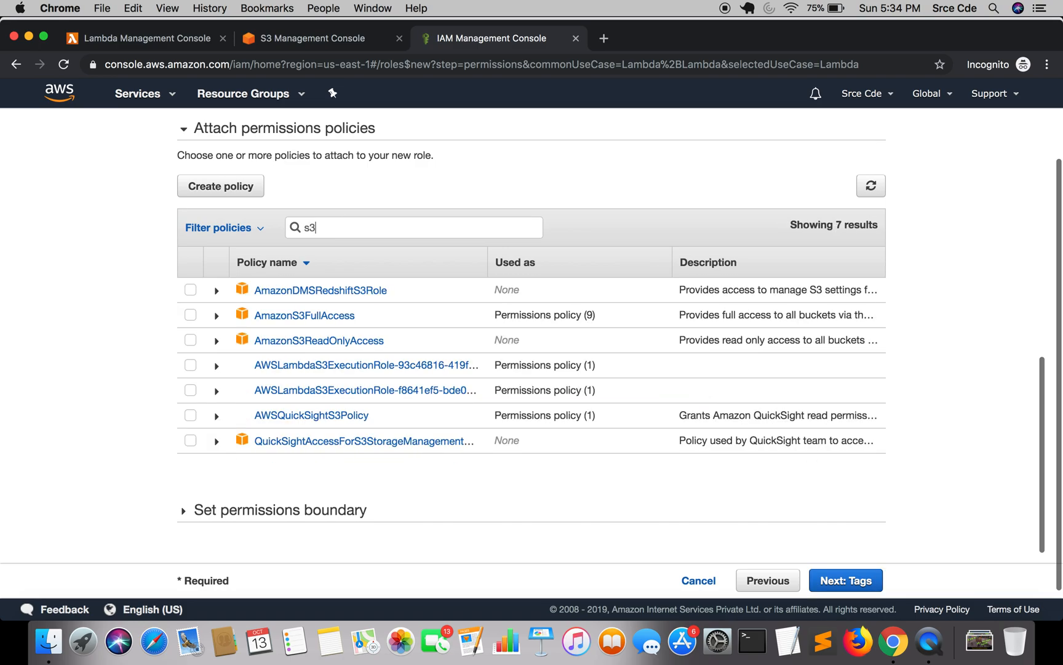
left_click(190, 314)
double_click(355, 228)
type("lambda")
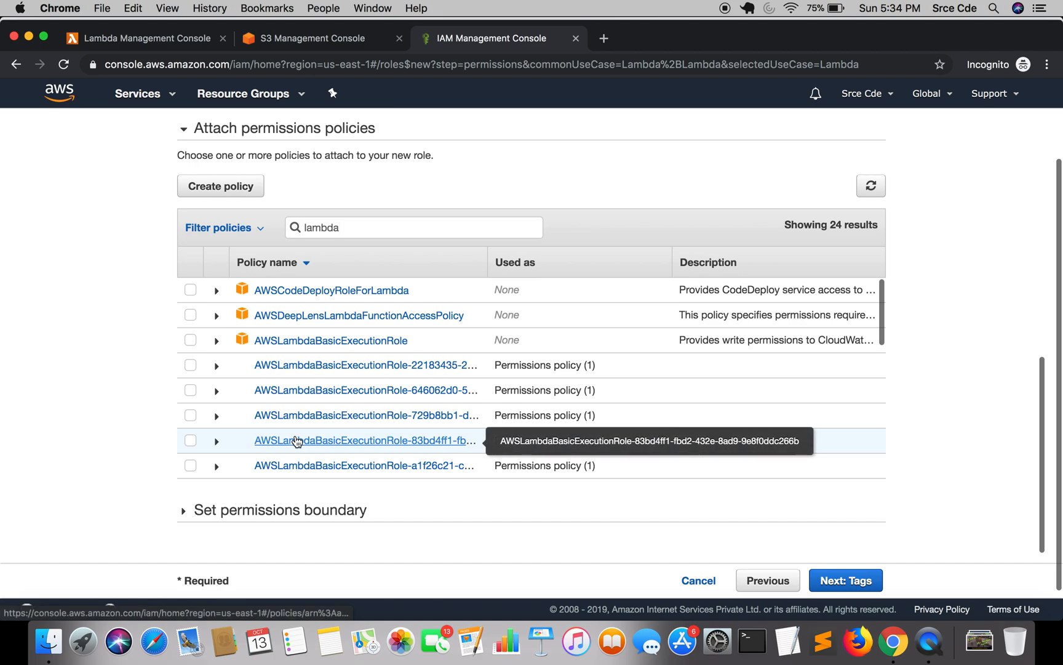
scroll(295, 440, "down", 3)
scroll(295, 441, "down", 7)
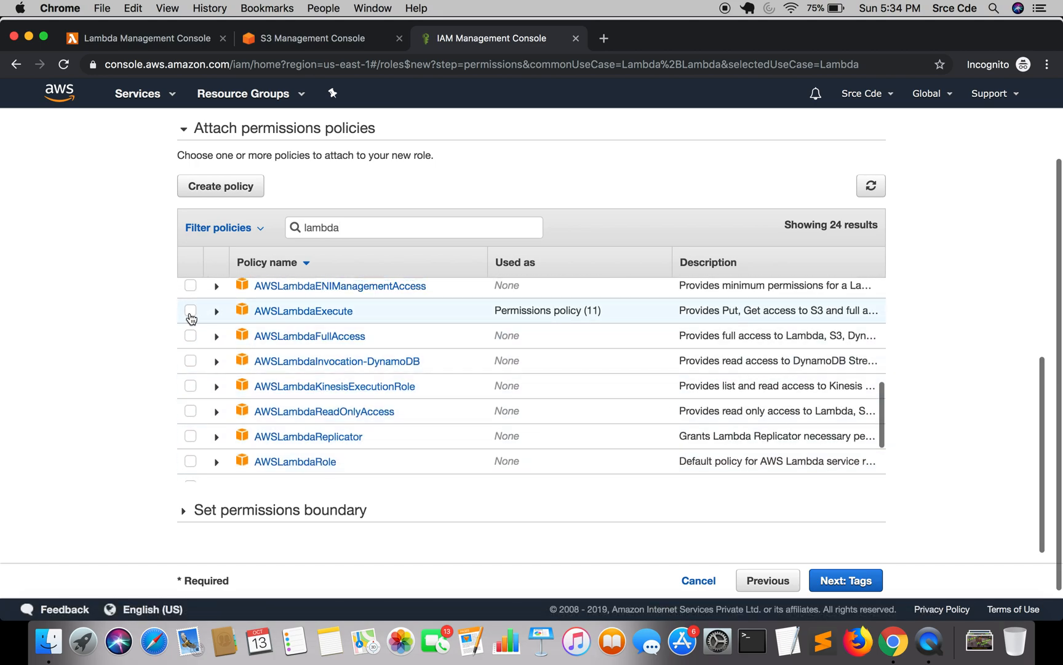
left_click(190, 310)
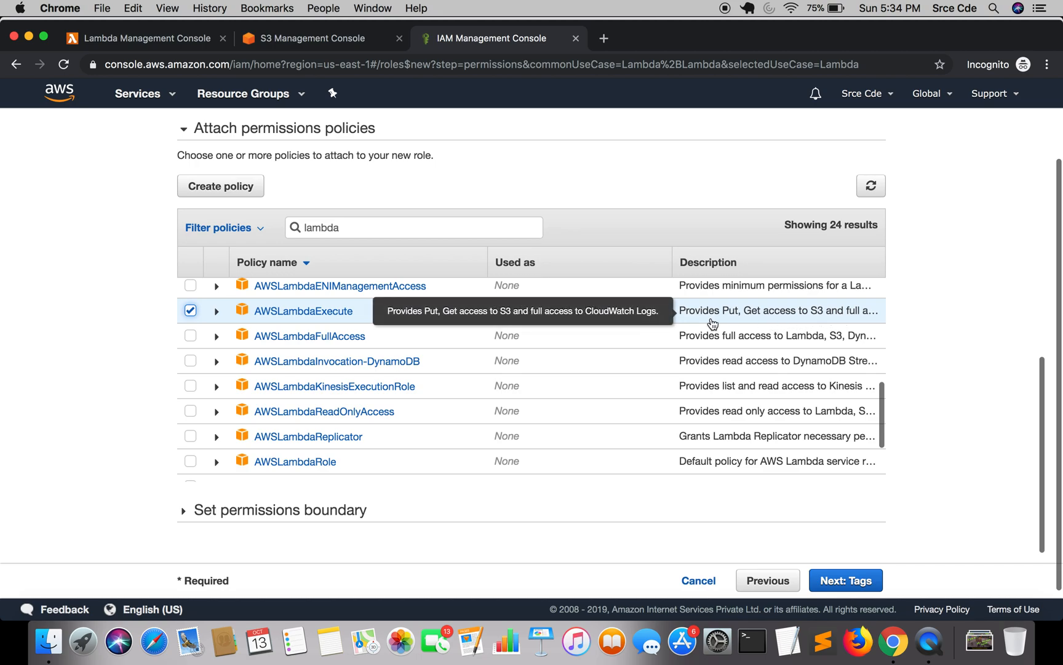
left_click(835, 581)
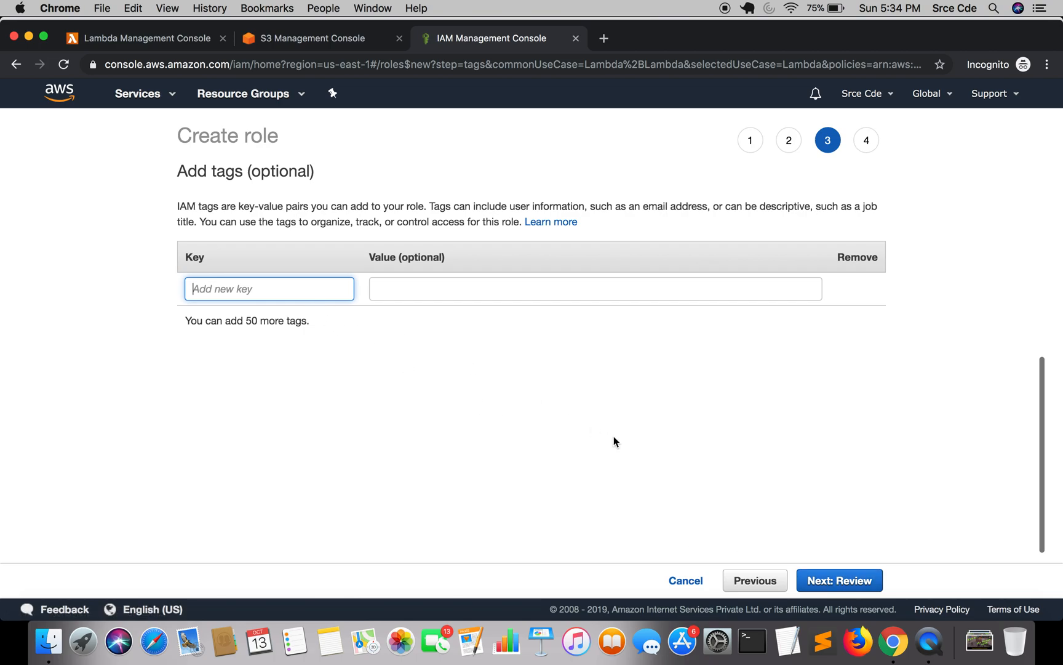
left_click(838, 587)
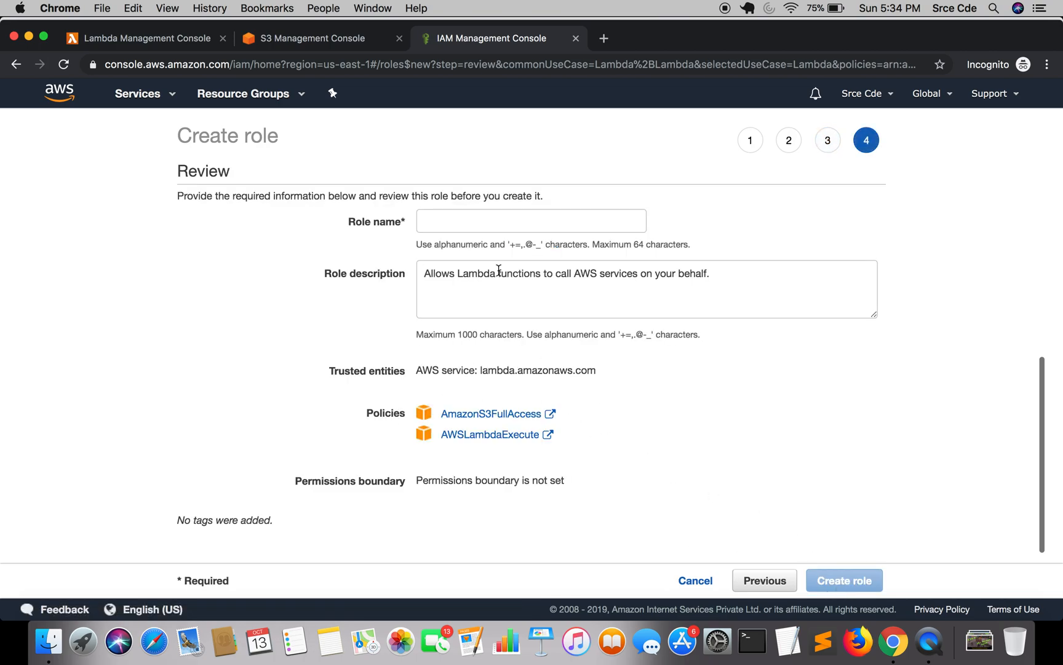
Name the role multiple-trigger-iam and create it.
left_click(464, 222)
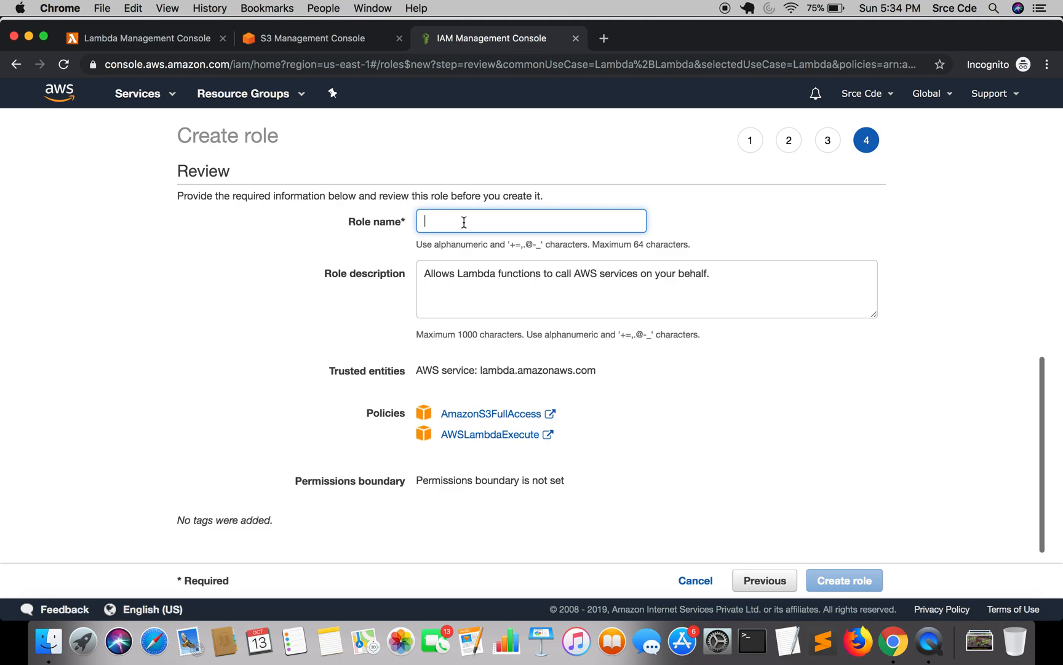
type("miltiple-trigger-iam")
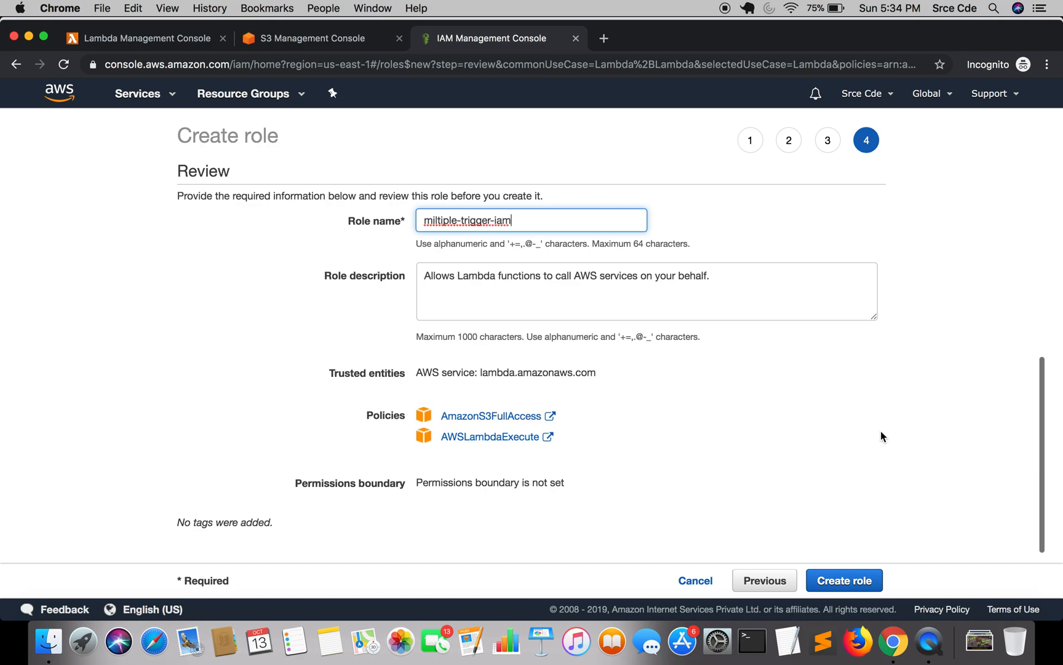
left_click(435, 220)
key("BackSpace")
type("u")
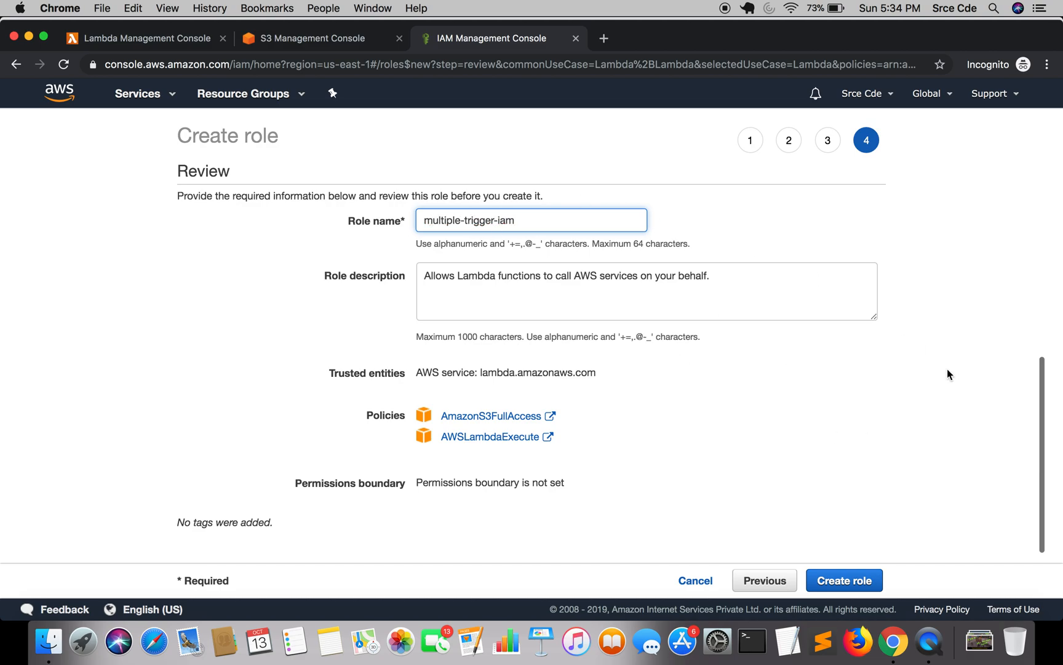
left_click(837, 581)
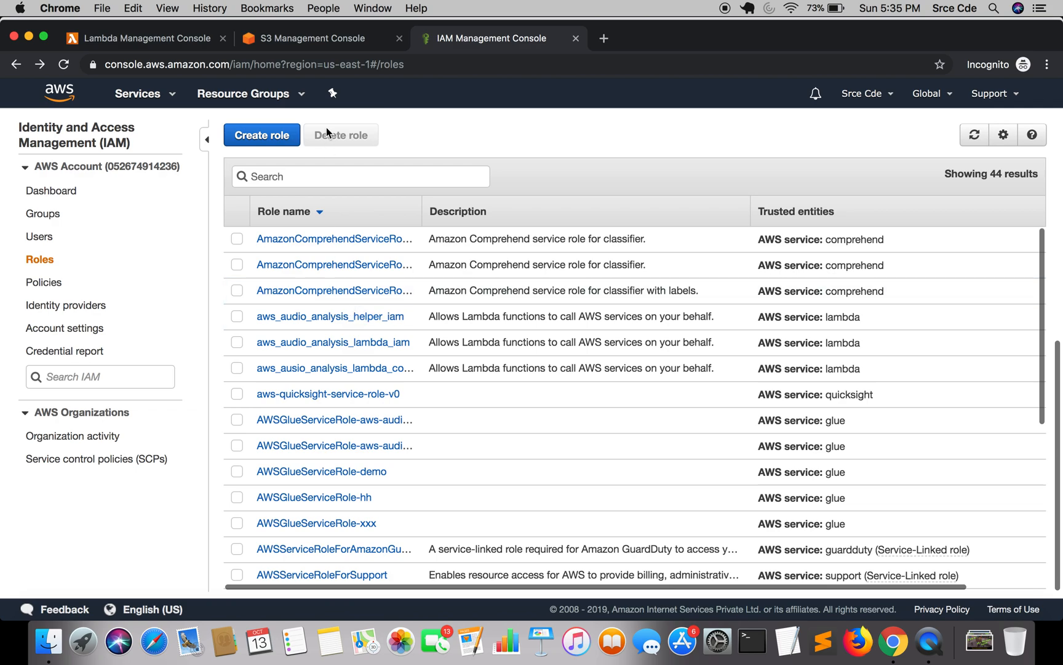
Return to the Lambda console's browser tab and start creating a new function from the dashboard.
left_click(138, 41)
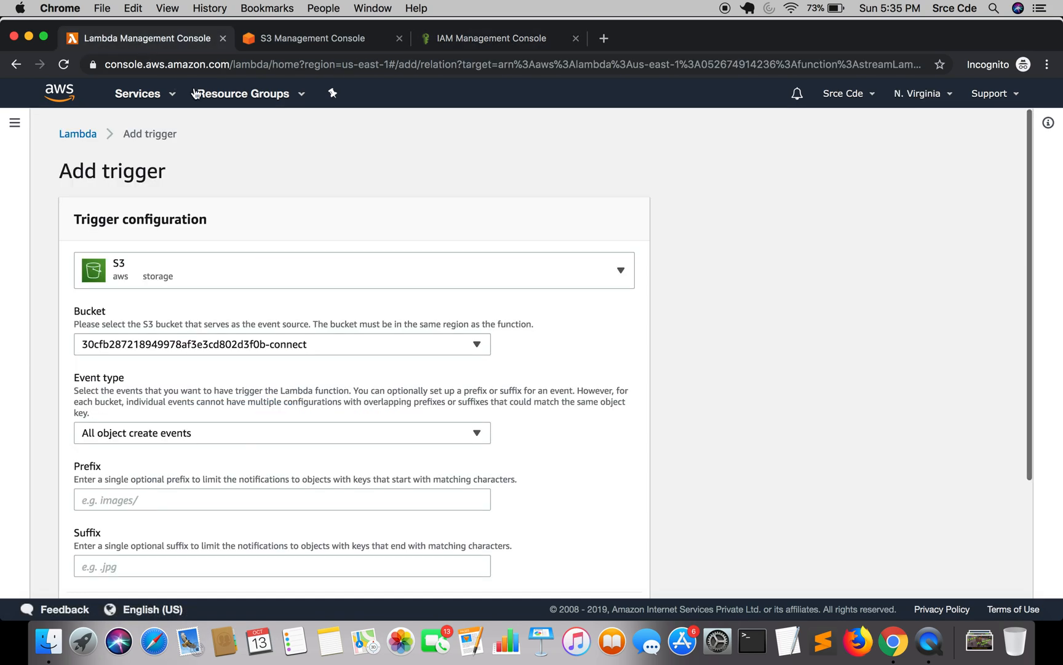
left_click(74, 135)
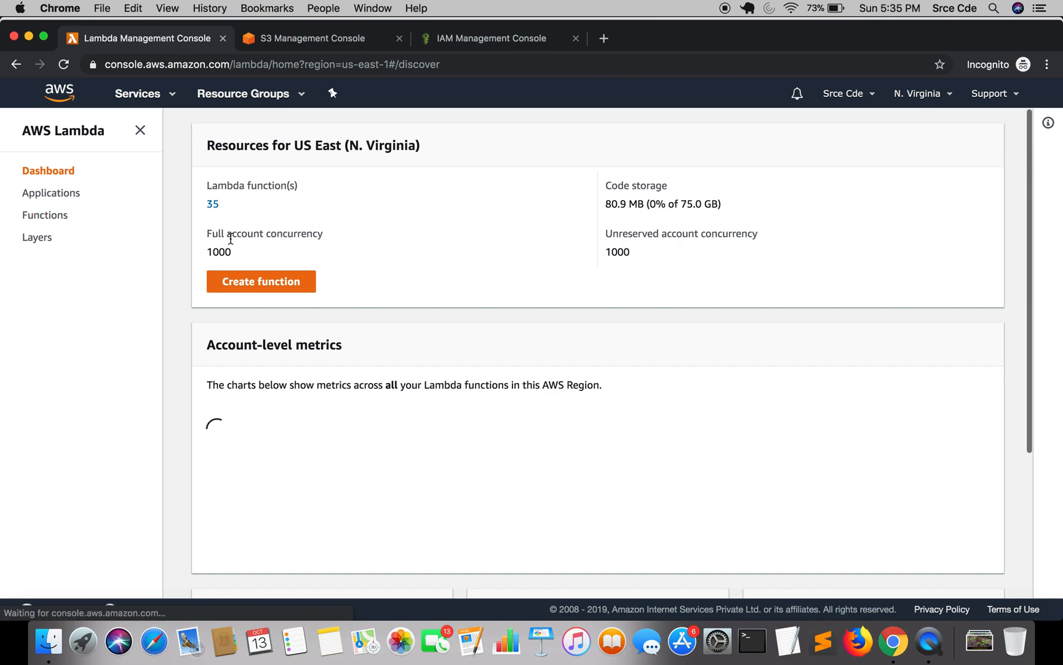
left_click(249, 289)
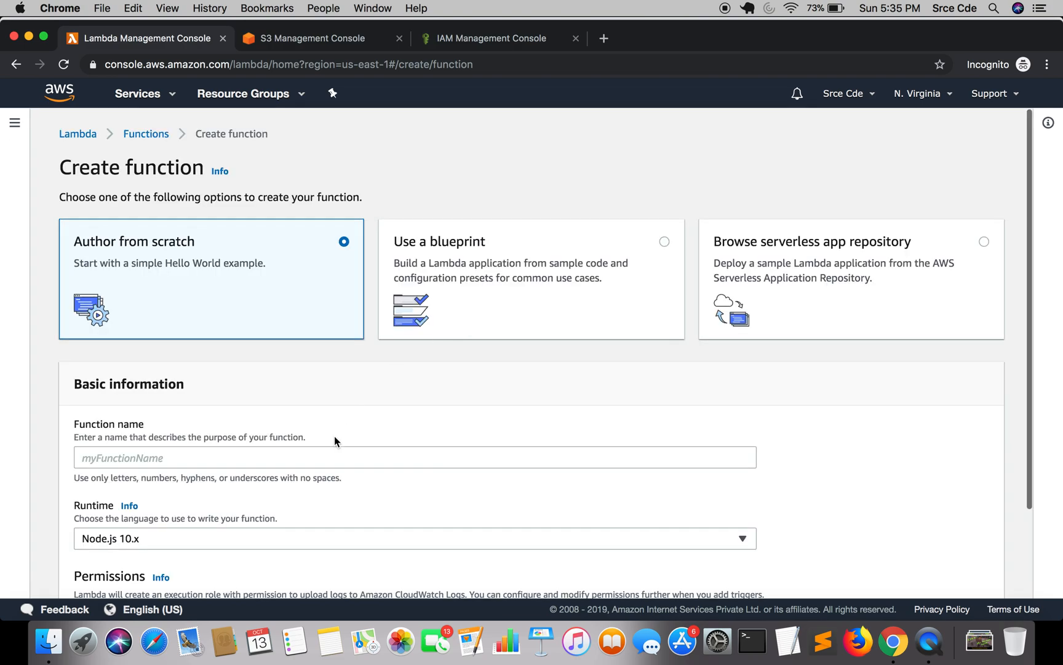
Name the new function multiple-trigger and set its runtime to Python 3.7.
scroll(334, 435, "down", 3)
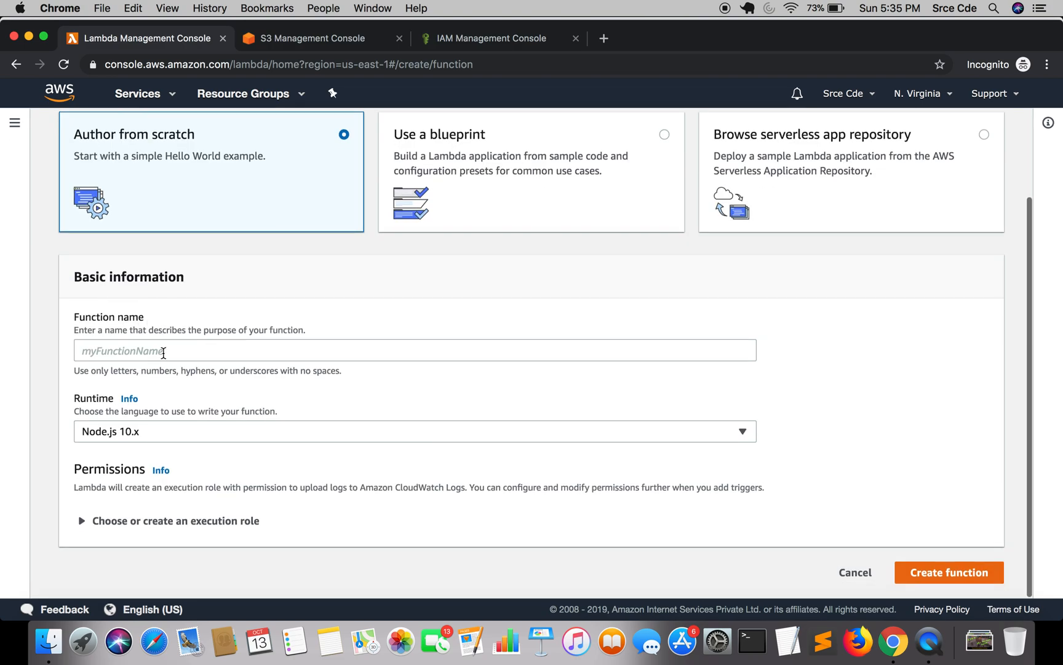
left_click(158, 352)
type("multiple")
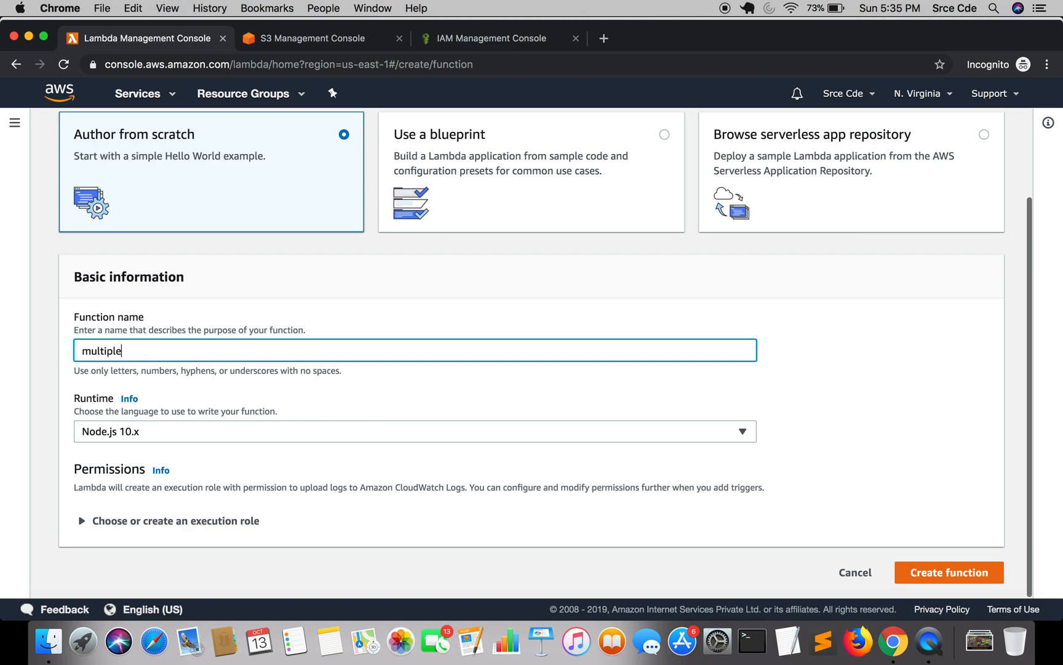
type("-trigger")
left_click(161, 430)
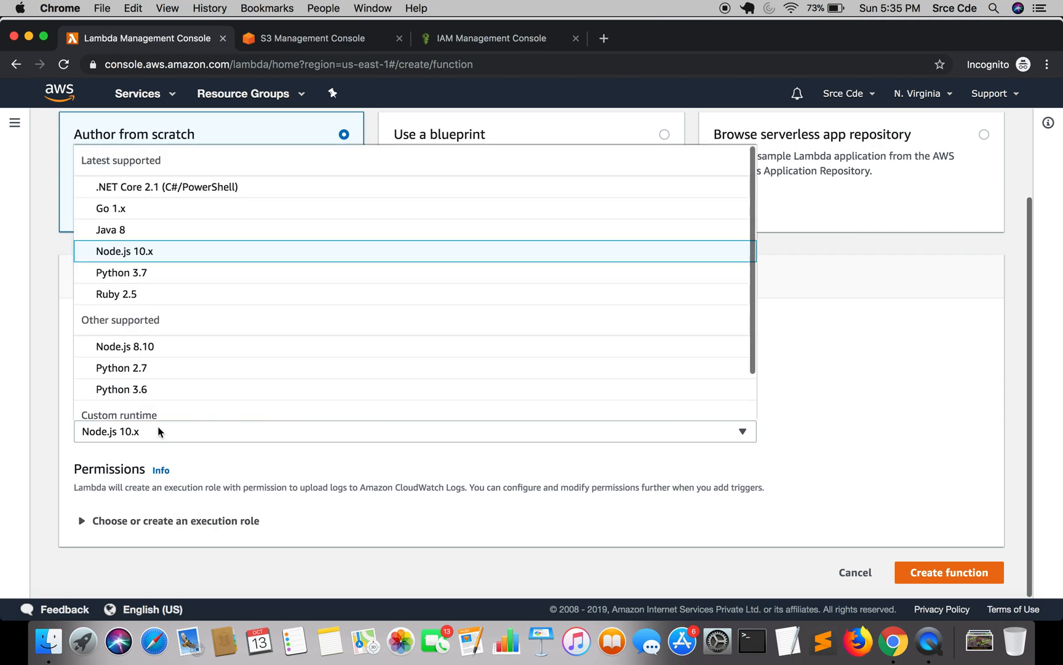
left_click(205, 275)
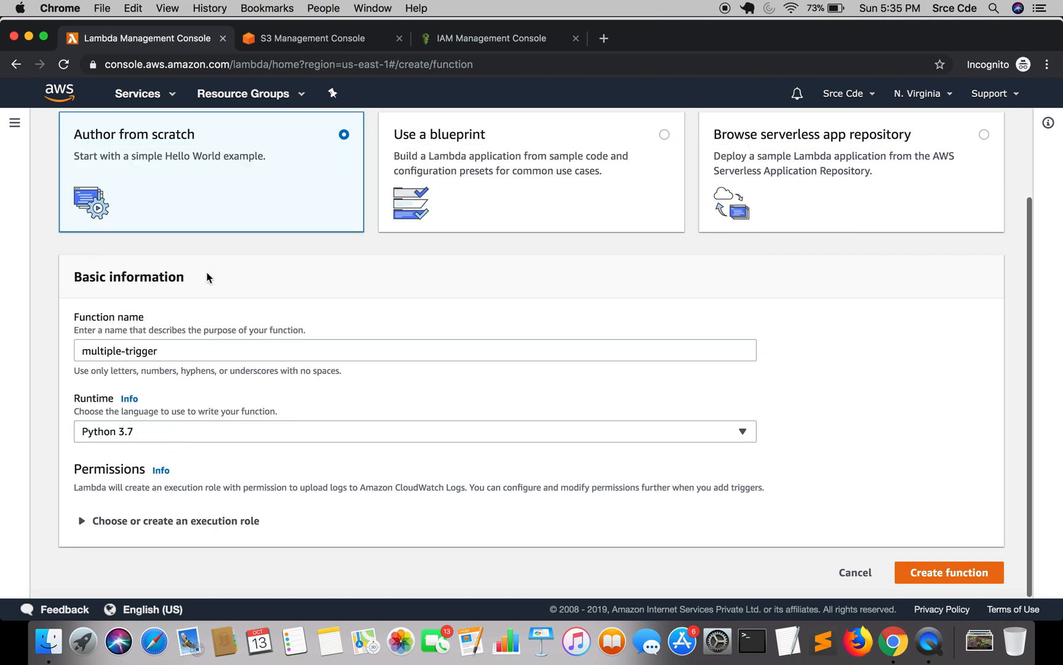
Assign the existing role multiple-trigger-iam as the execution role and create the function.
left_click(185, 520)
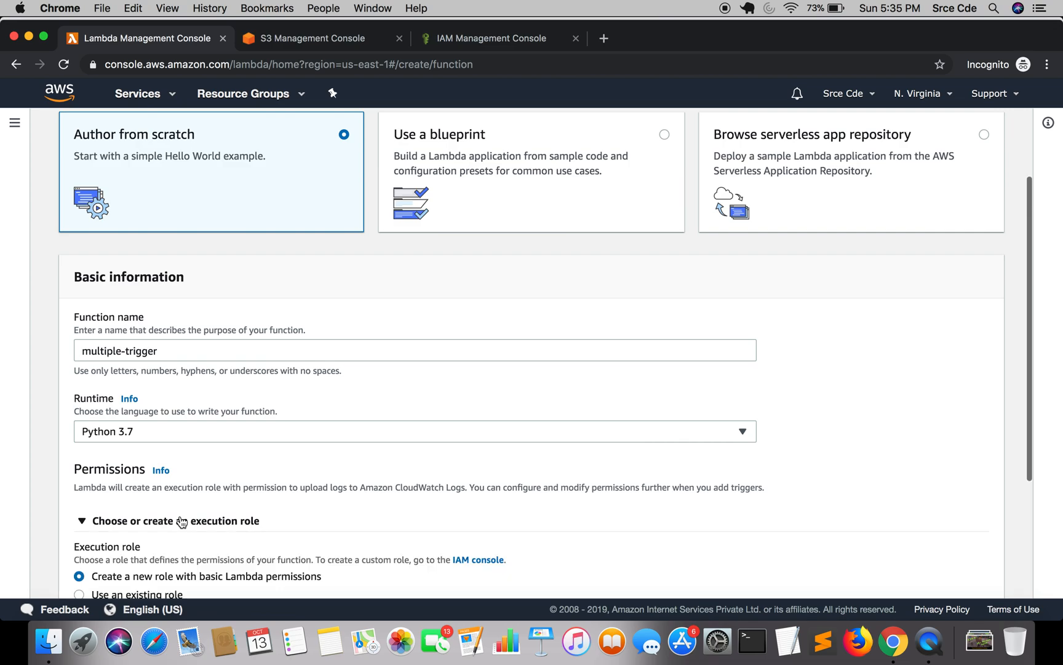
scroll(300, 472, "down", 3)
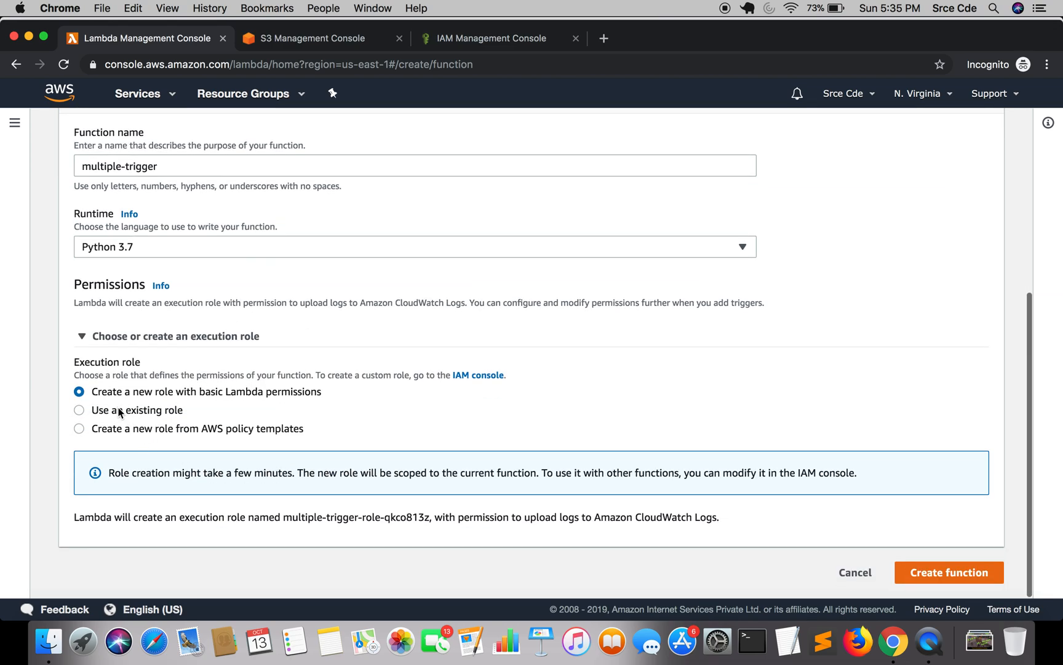
left_click(120, 412)
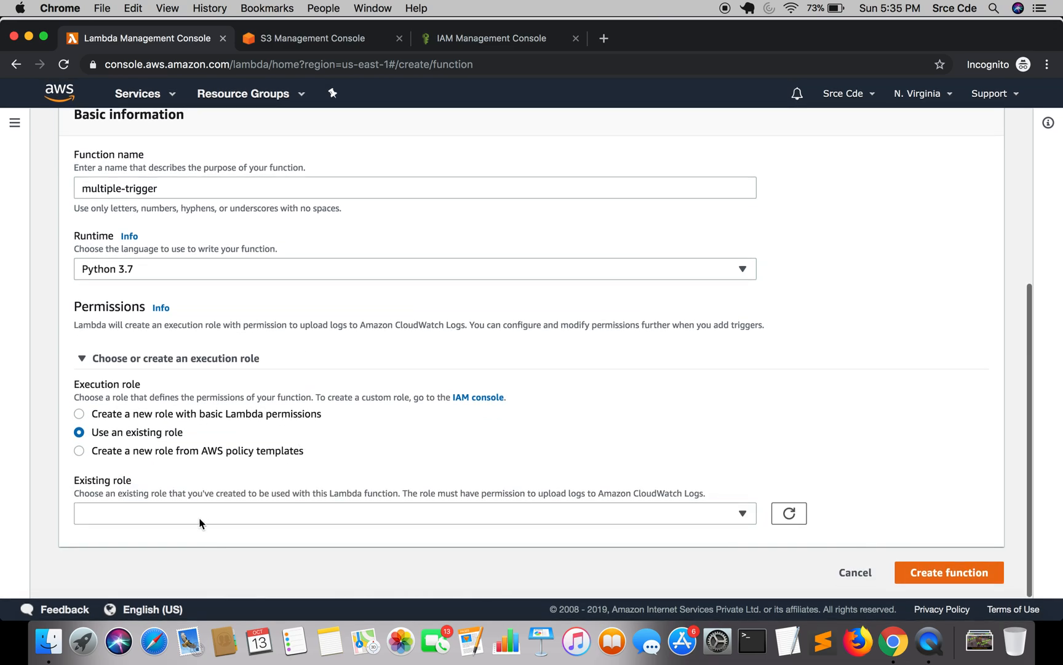
left_click(196, 515)
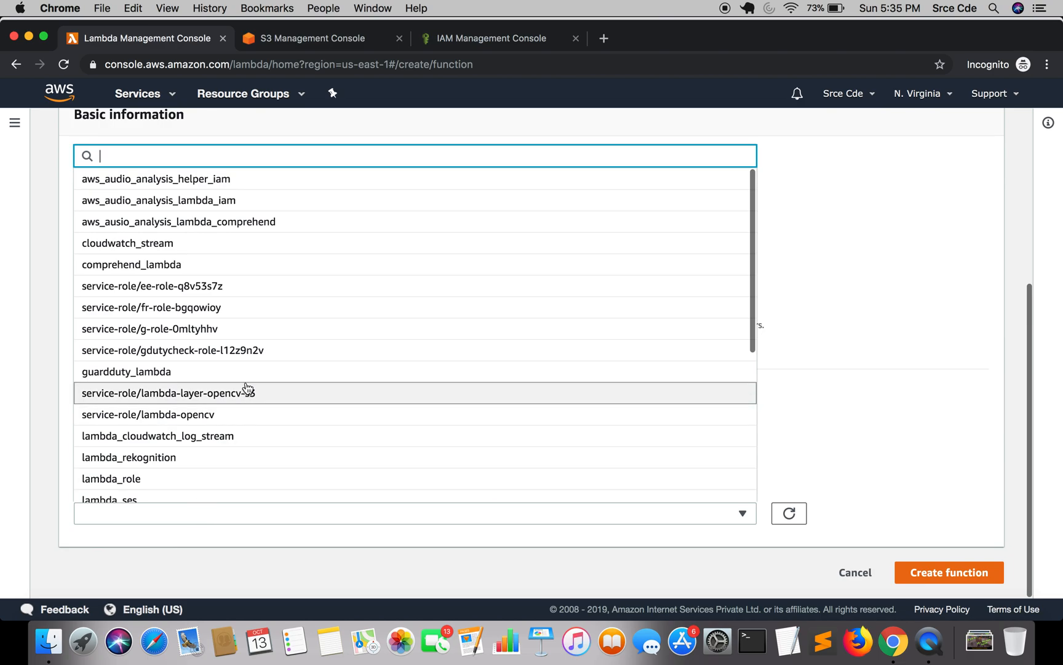
left_click(190, 520)
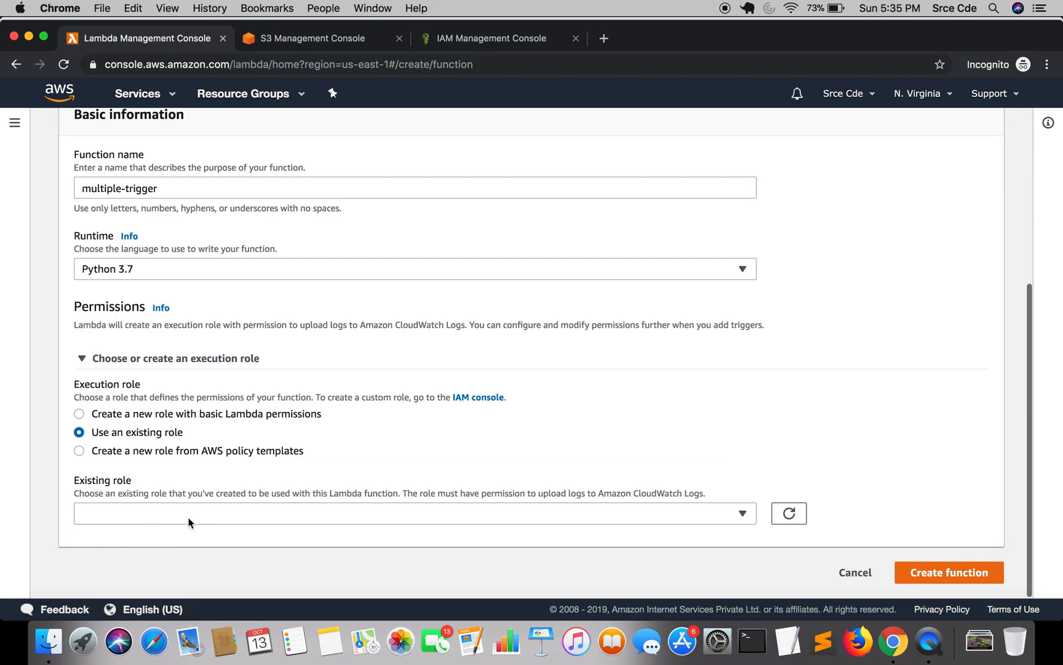
left_click(189, 521)
type("mu")
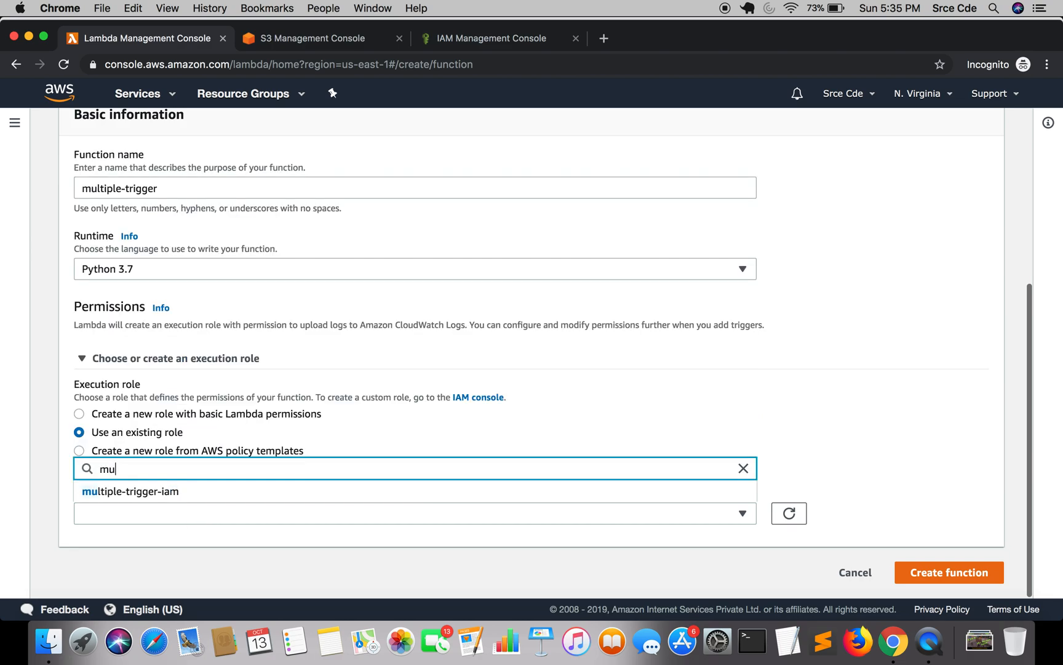
key("Down")
key("Return")
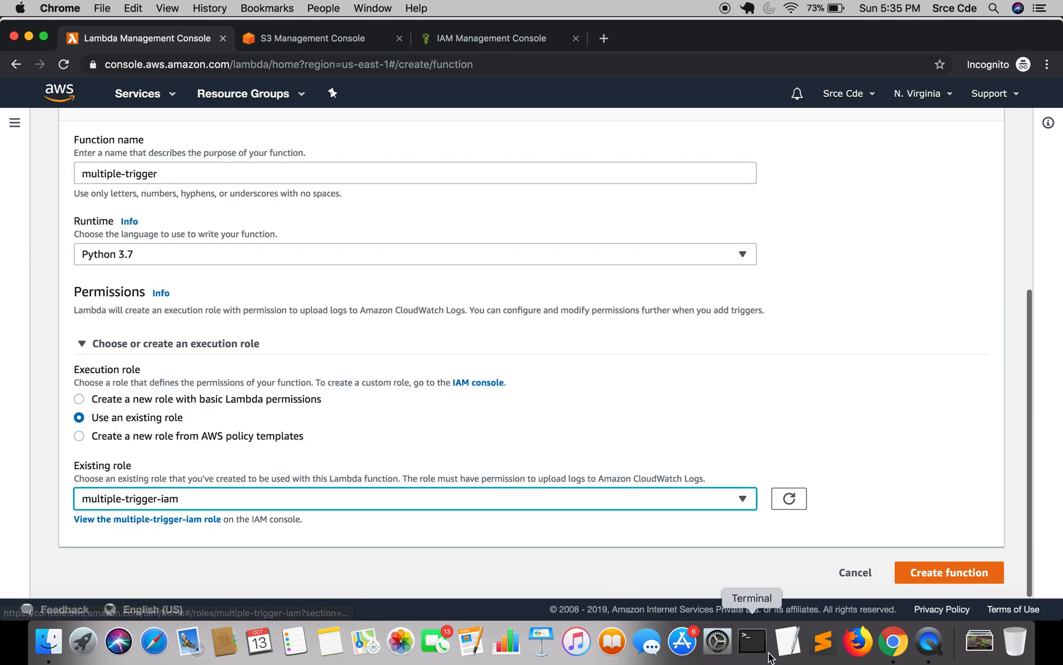
left_click(929, 578)
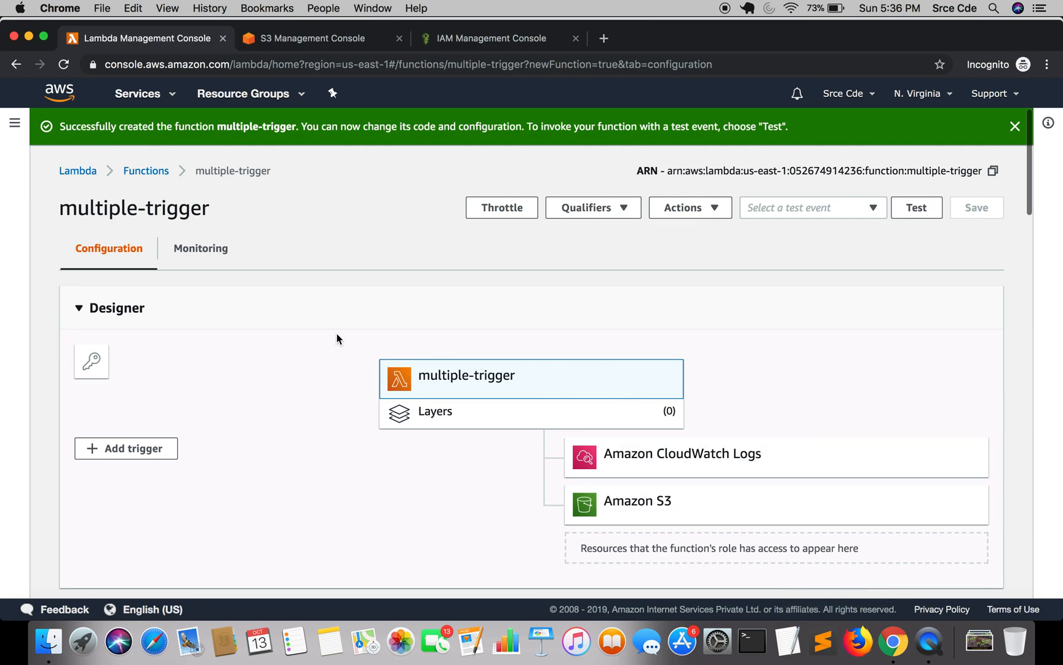
Start adding a trigger to the multiple-trigger function with S3 as its source.
scroll(336, 337, "down", 5)
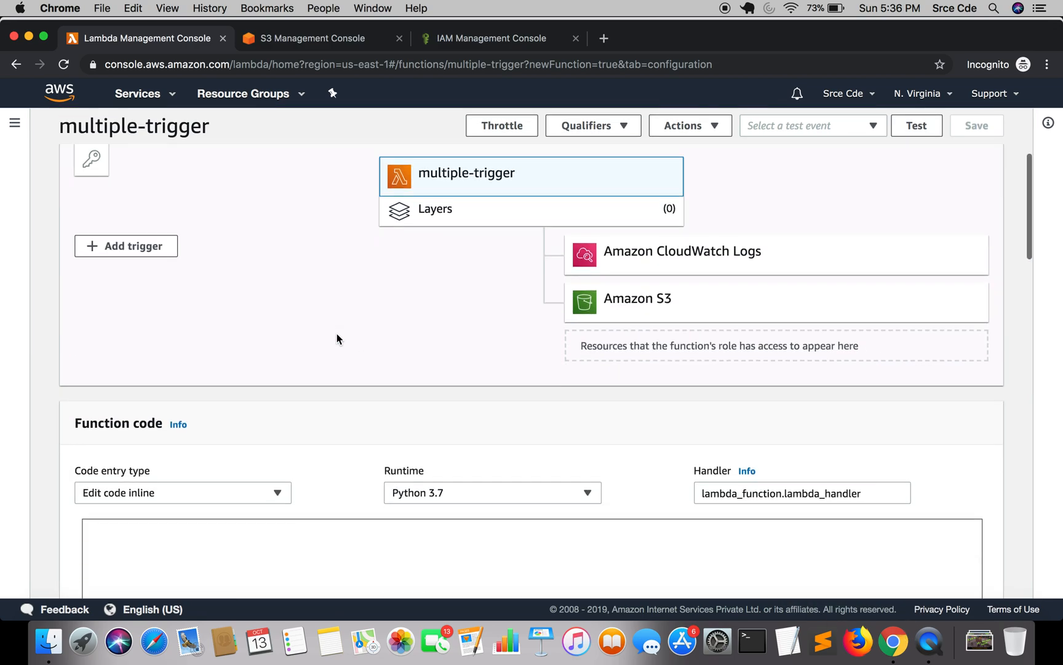
scroll(271, 340, "up", 1)
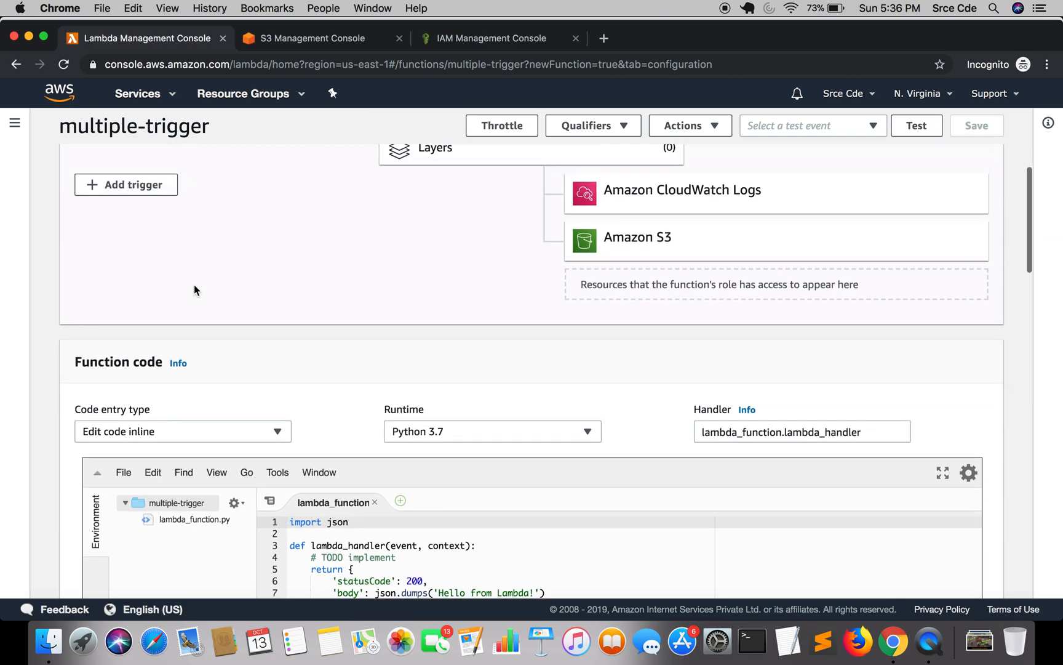
left_click(123, 186)
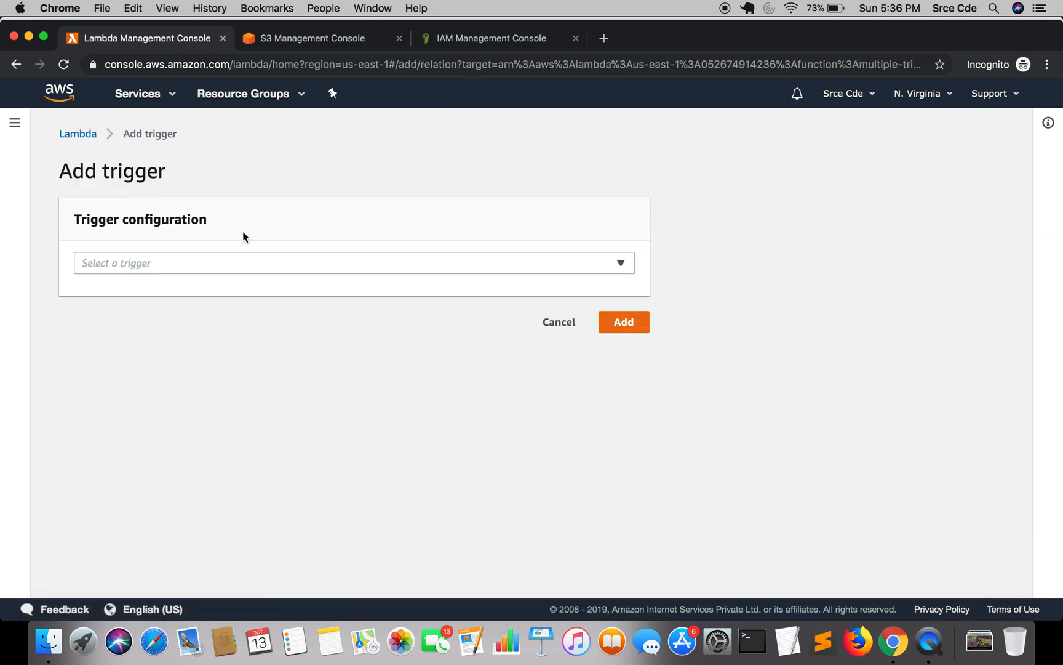
left_click(215, 268)
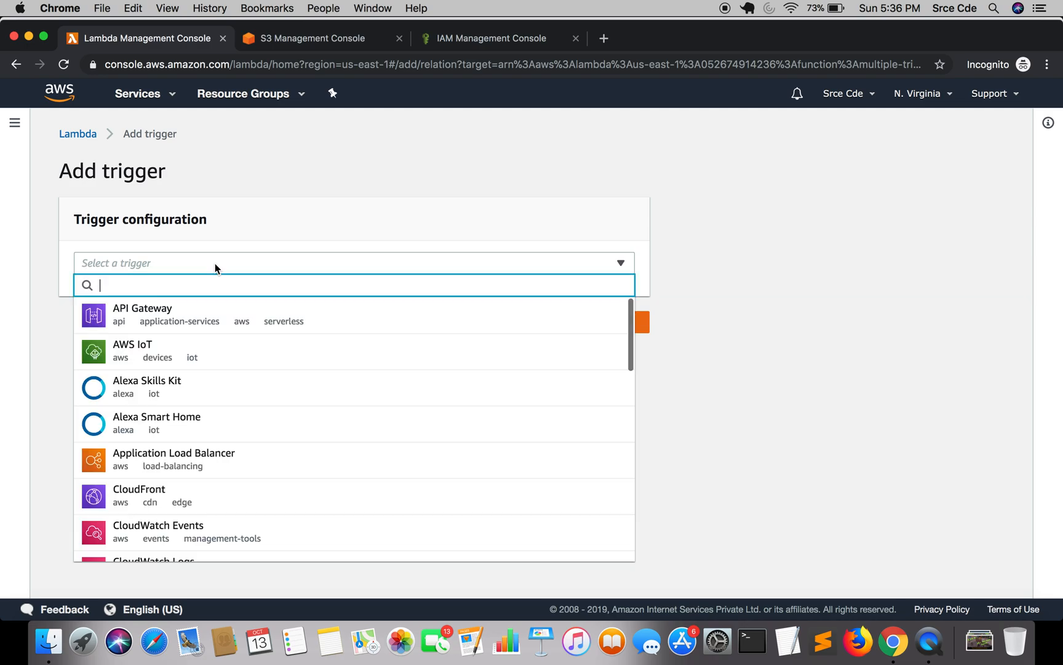
type("s3")
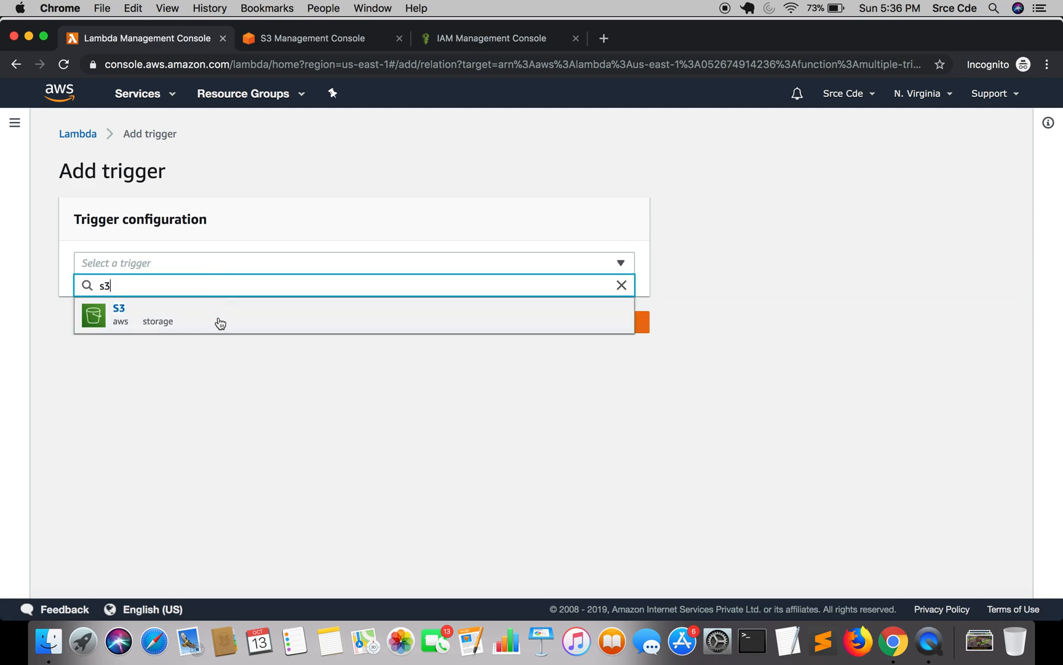
left_click(218, 318)
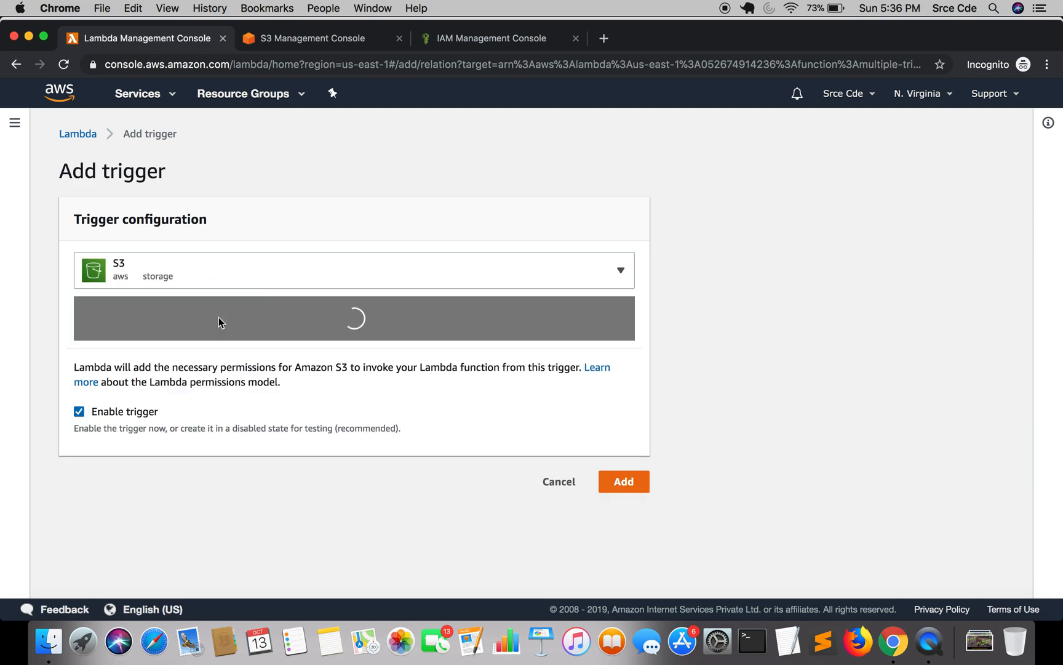
Choose multiple-trigger-demo as the source bucket for the first S3 trigger.
scroll(394, 392, "down", 2)
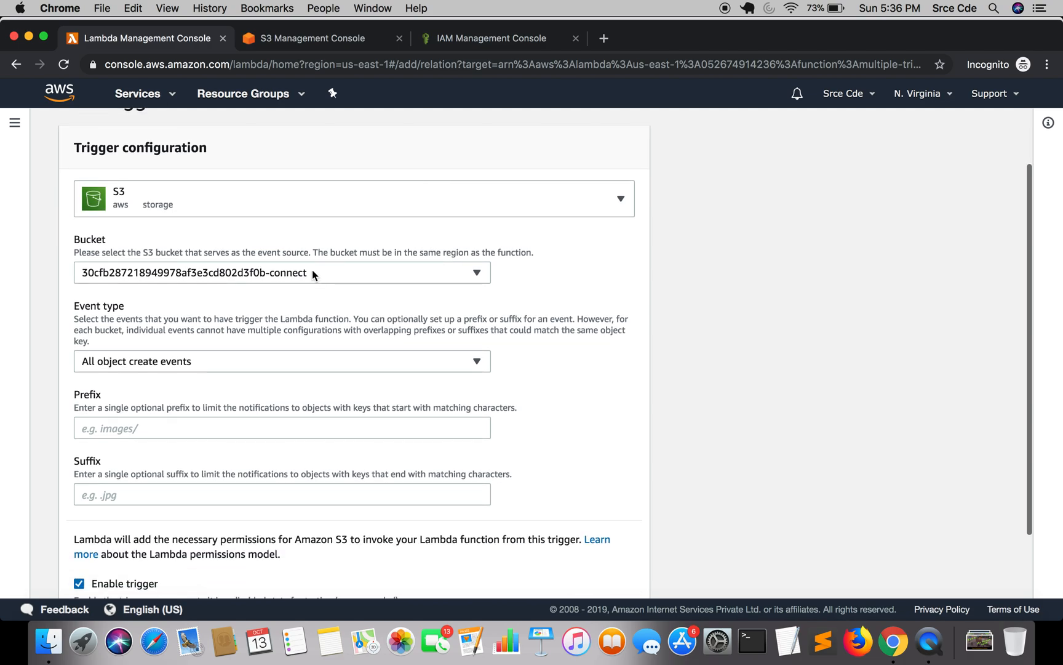
left_click(311, 269)
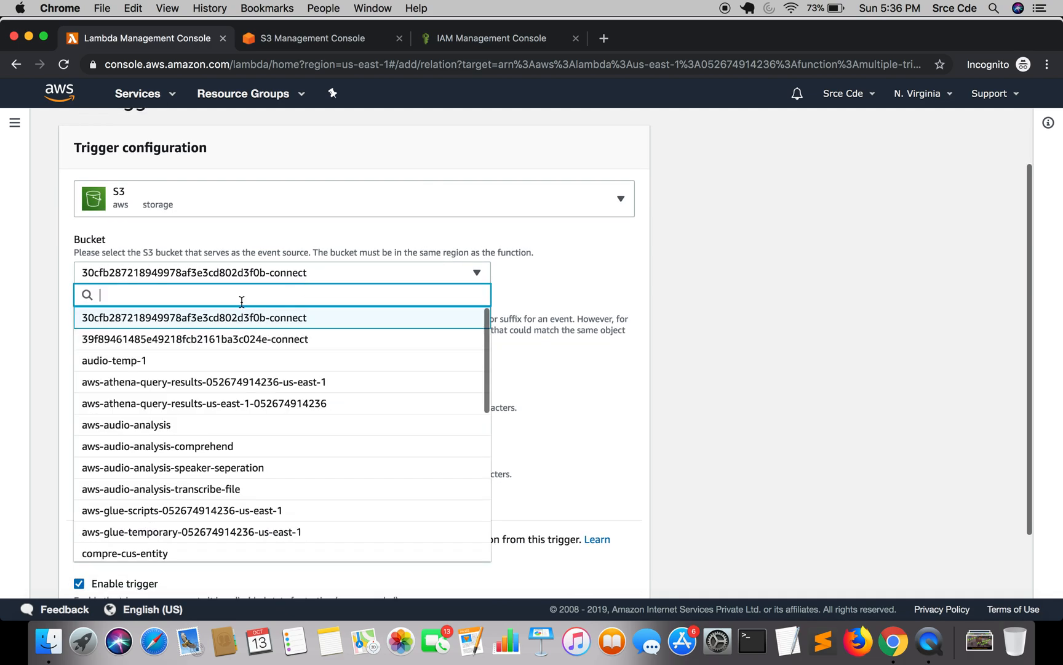
type("mu")
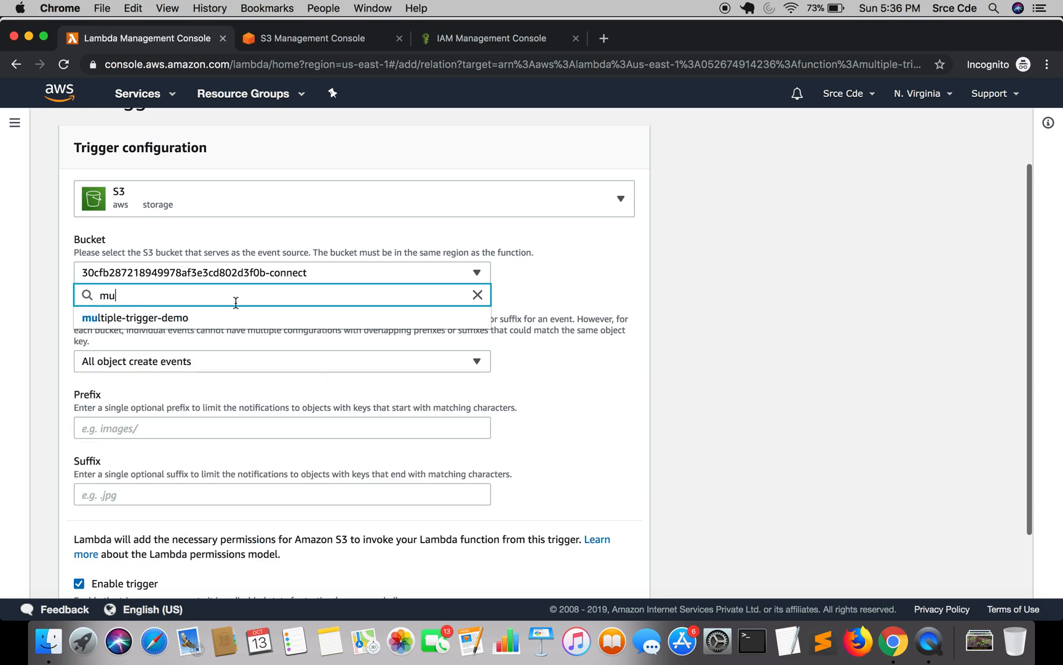
left_click(145, 317)
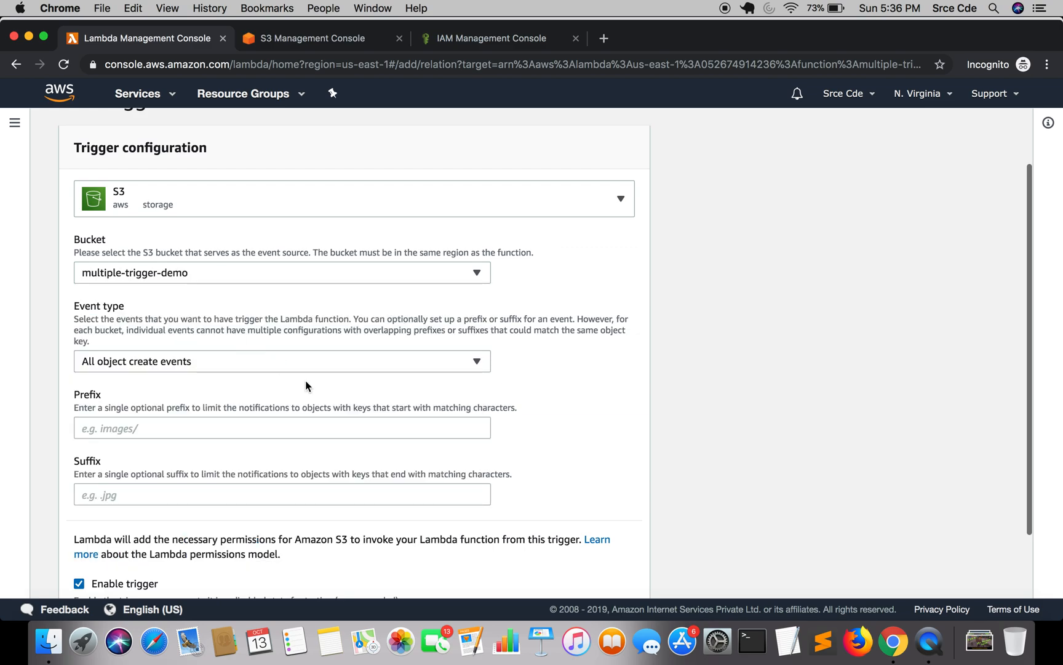
Set the first trigger's event type to PUT and add the trigger to the function.
scroll(305, 385, "down", 3)
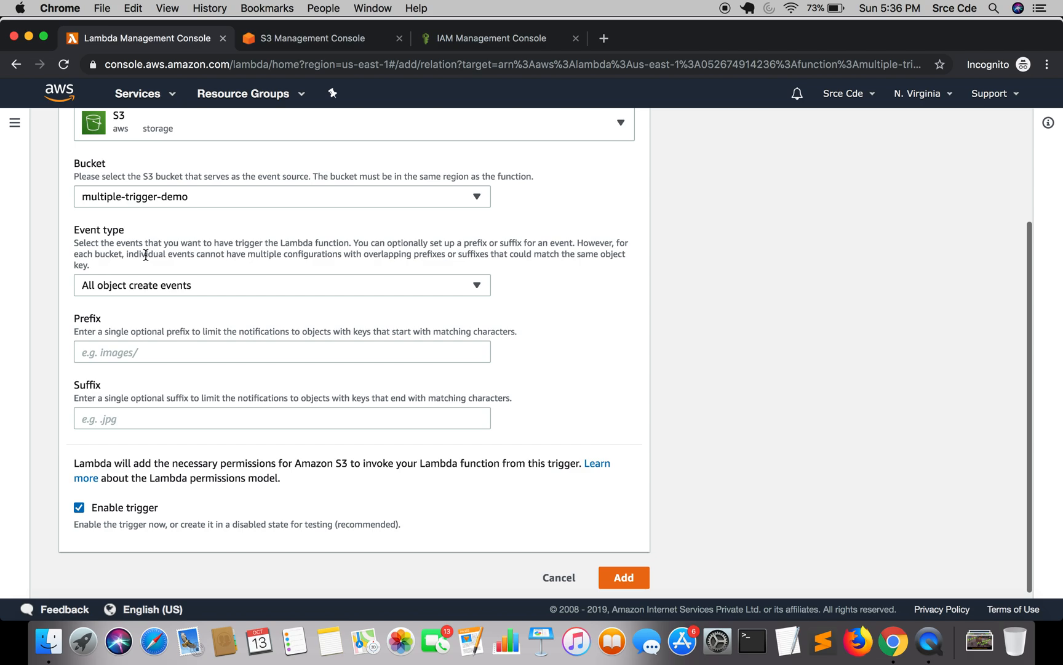
left_click(217, 285)
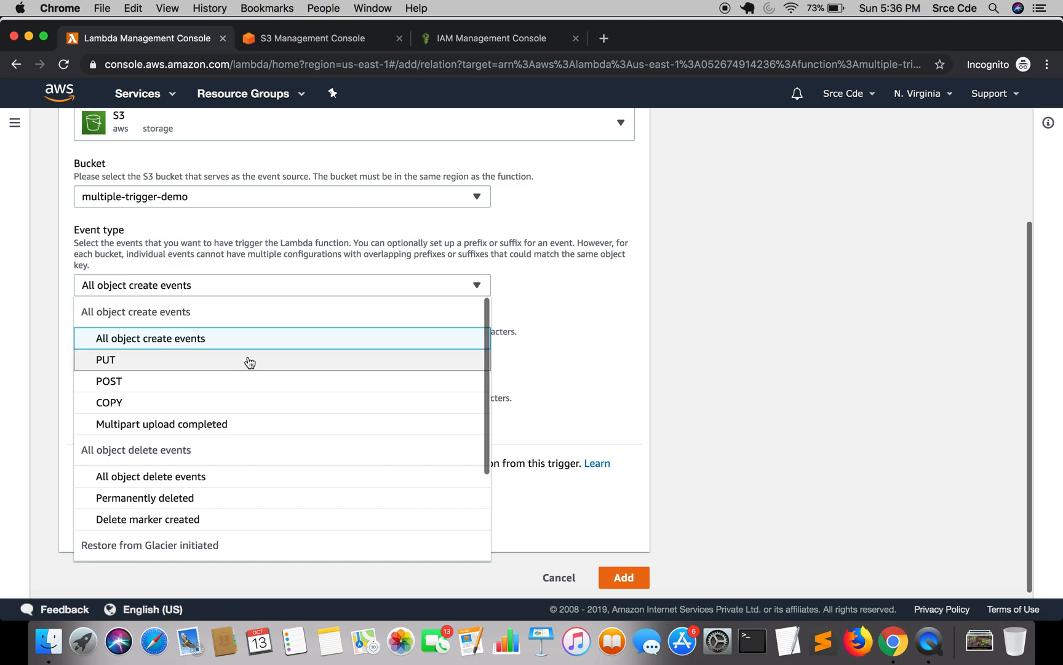
left_click(175, 358)
scroll(141, 335, "down", 1)
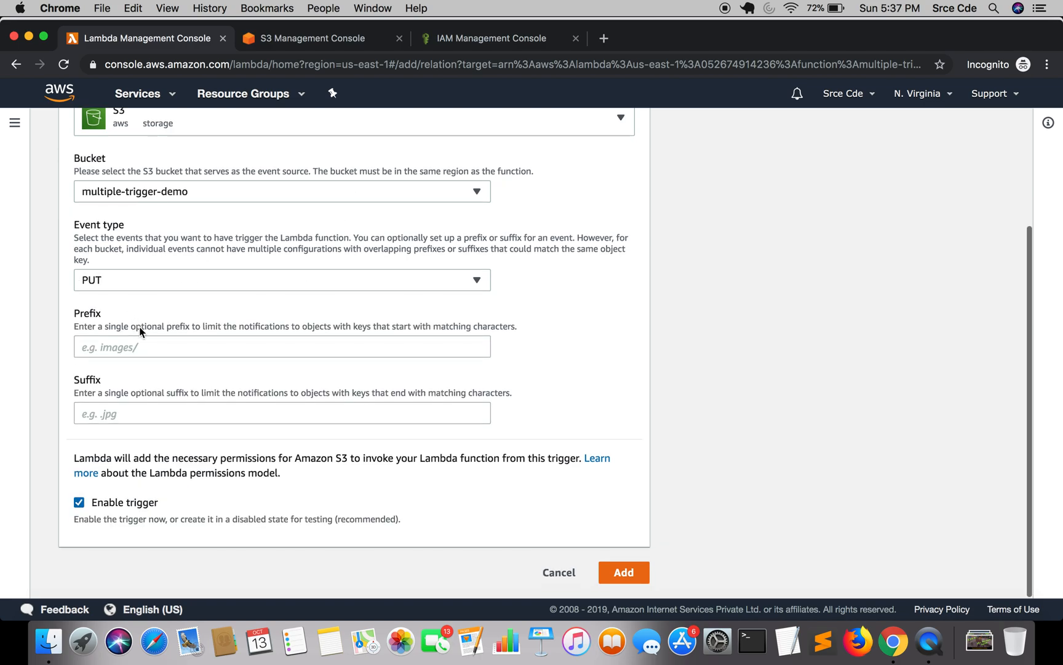
scroll(140, 395, "up", 5)
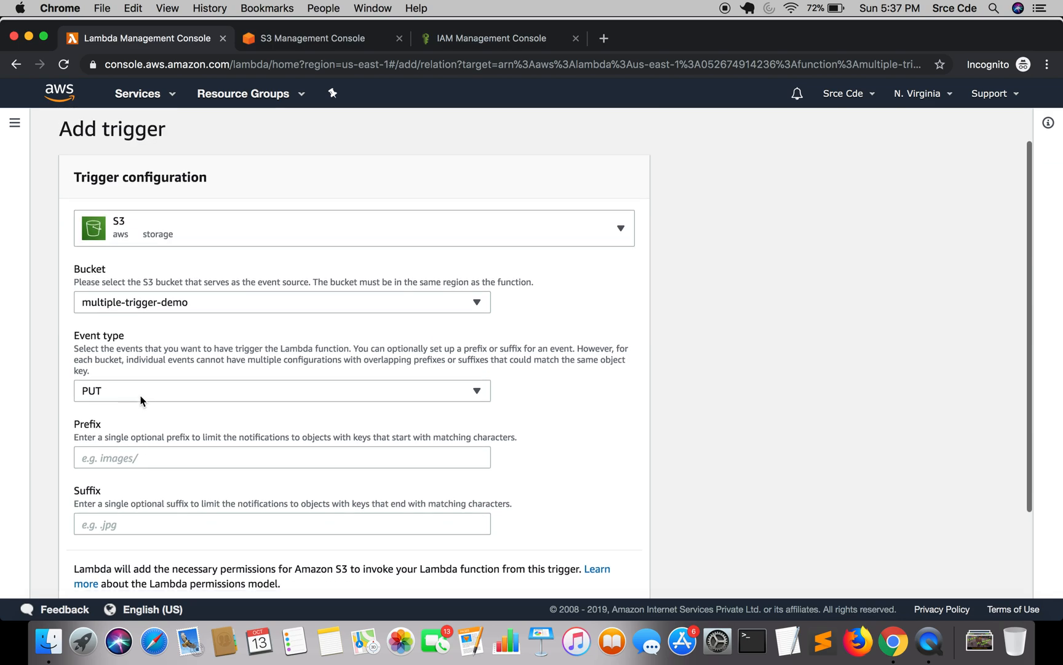
scroll(163, 434, "down", 5)
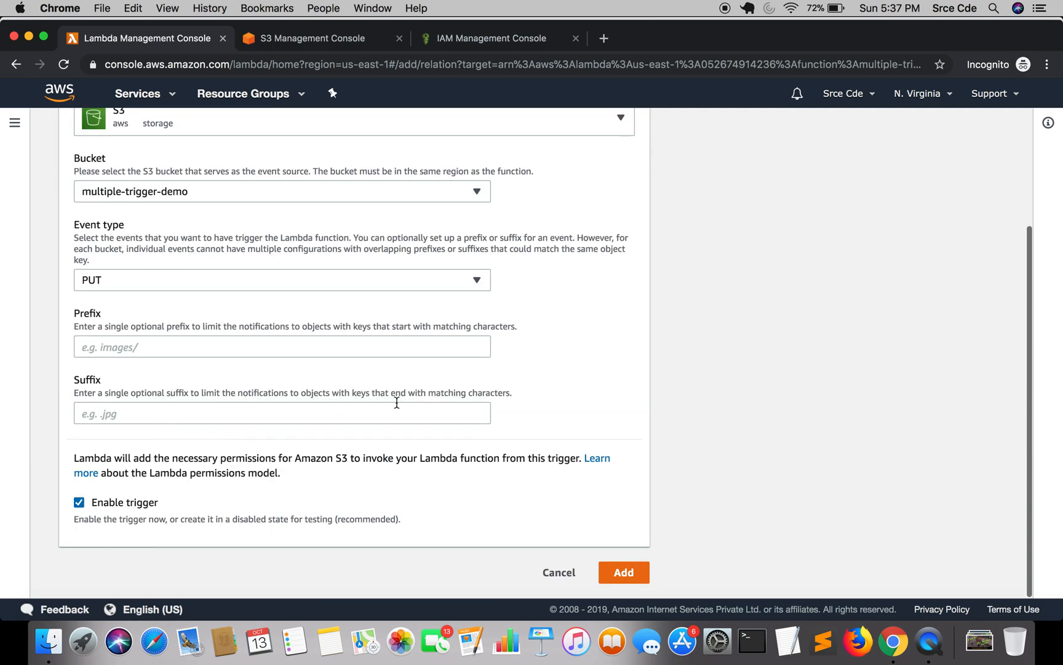
left_click(630, 574)
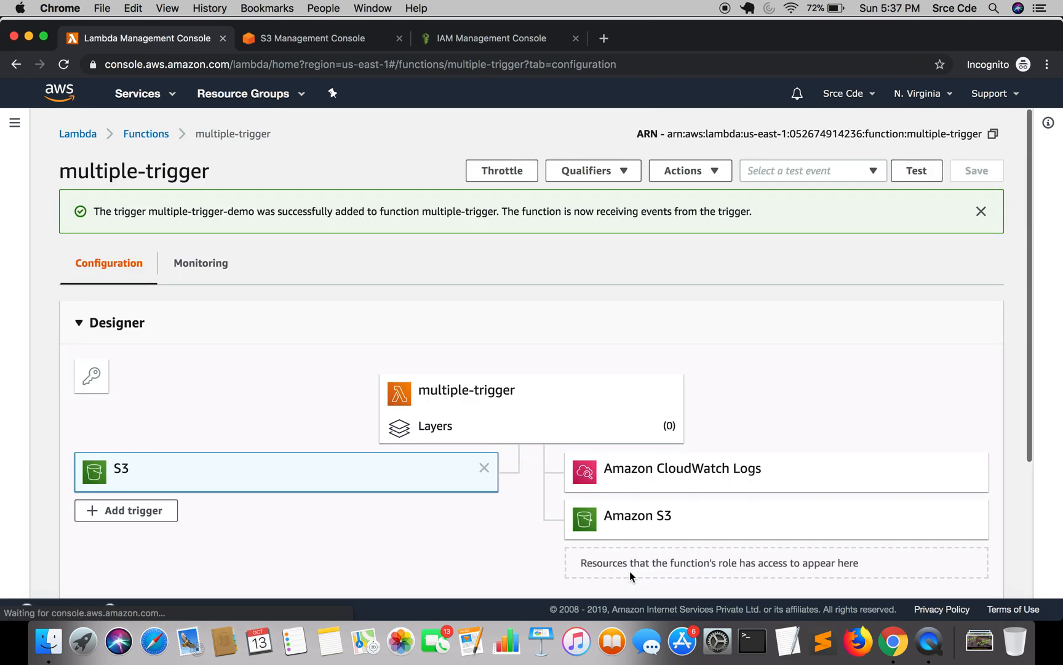
Start adding a second trigger to the multiple-trigger function with S3 as its source.
scroll(314, 505, "down", 5)
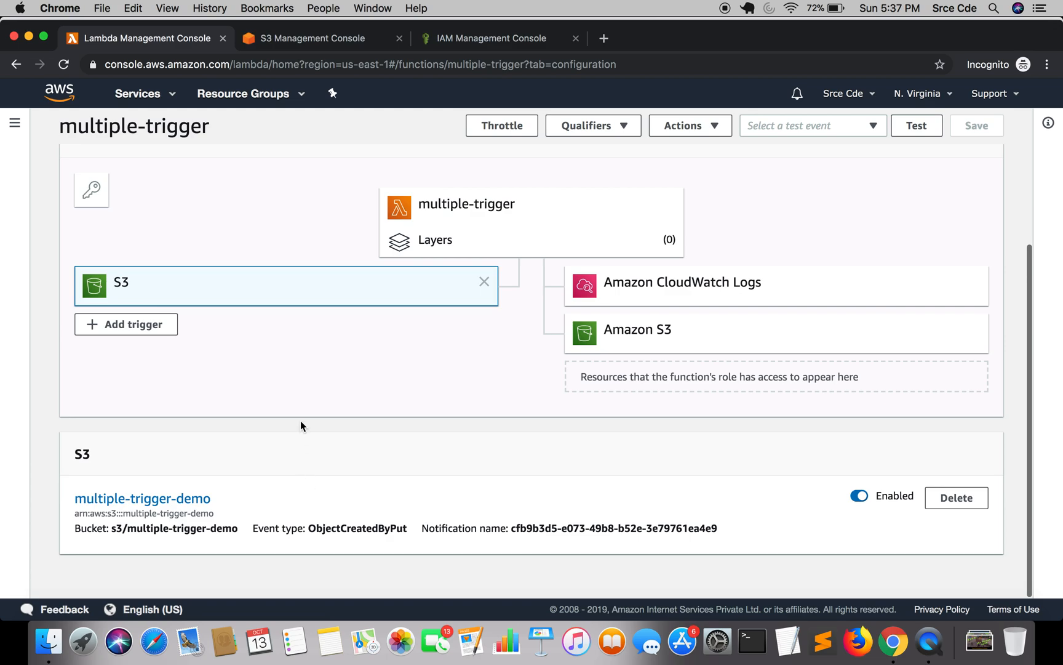
left_click(128, 328)
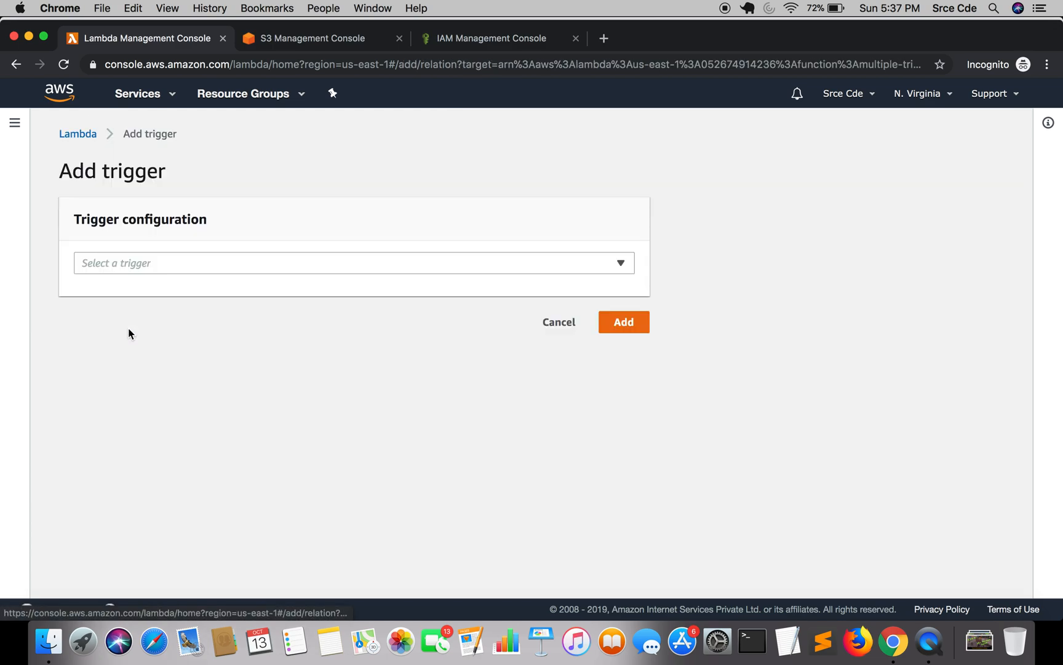
left_click(160, 265)
type("s3")
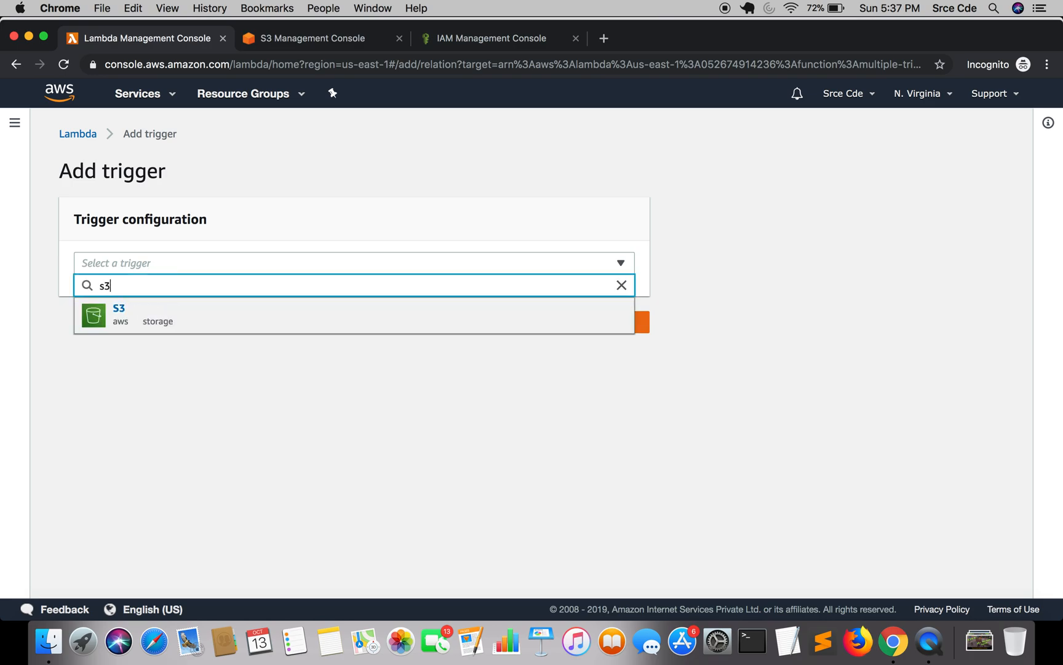
left_click(141, 317)
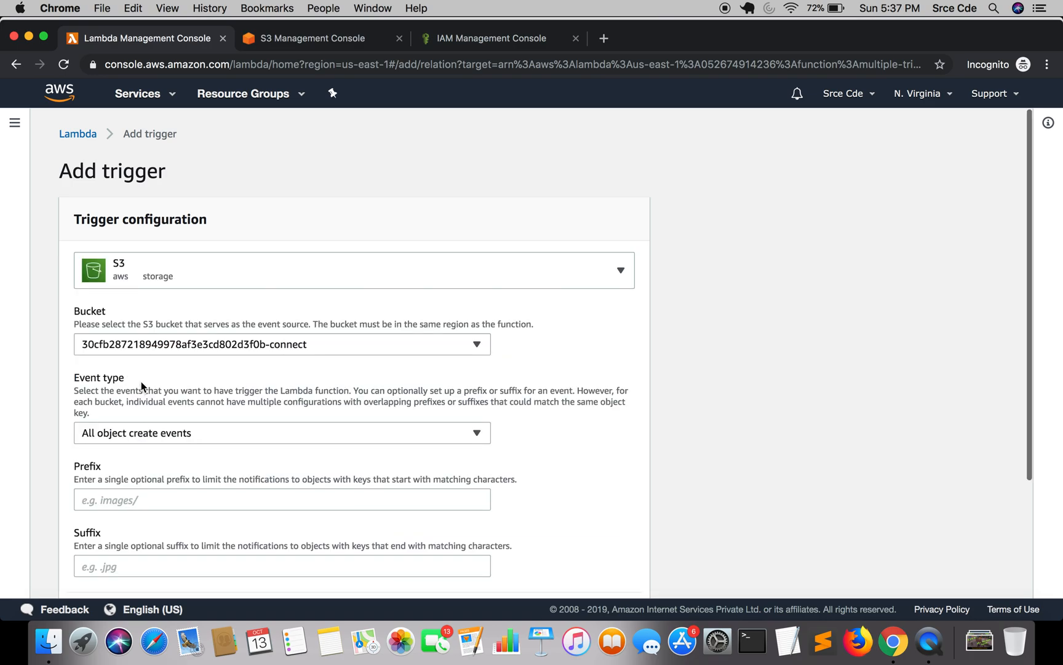
Choose multiple-trigger-demo as the source bucket for the second S3 trigger.
scroll(142, 382, "down", 2)
left_click(182, 269)
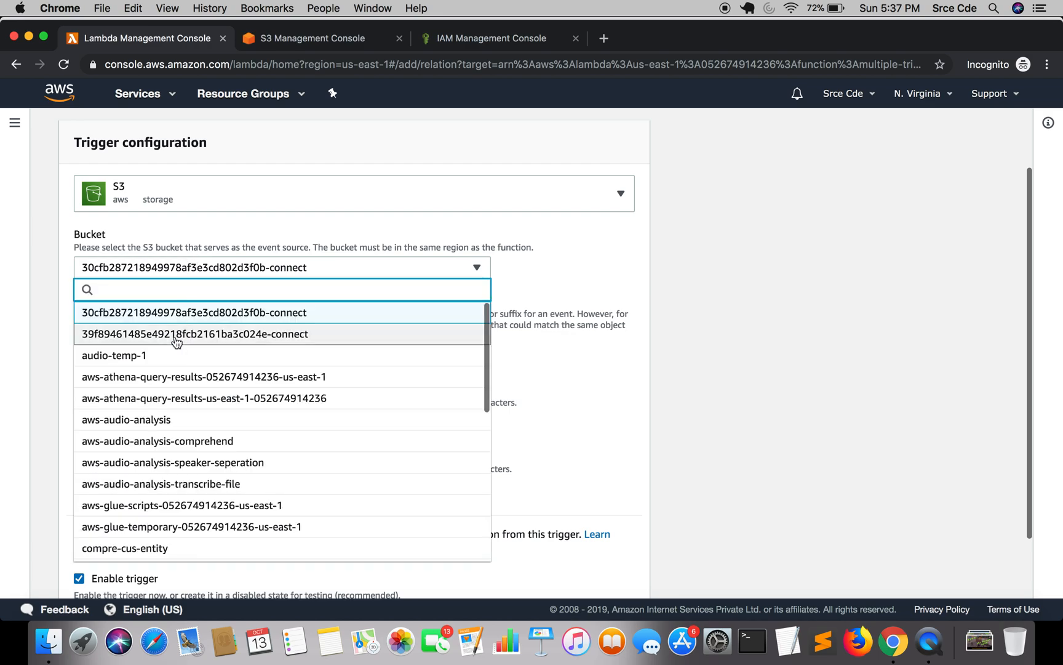
type("multiple-trigger-demo")
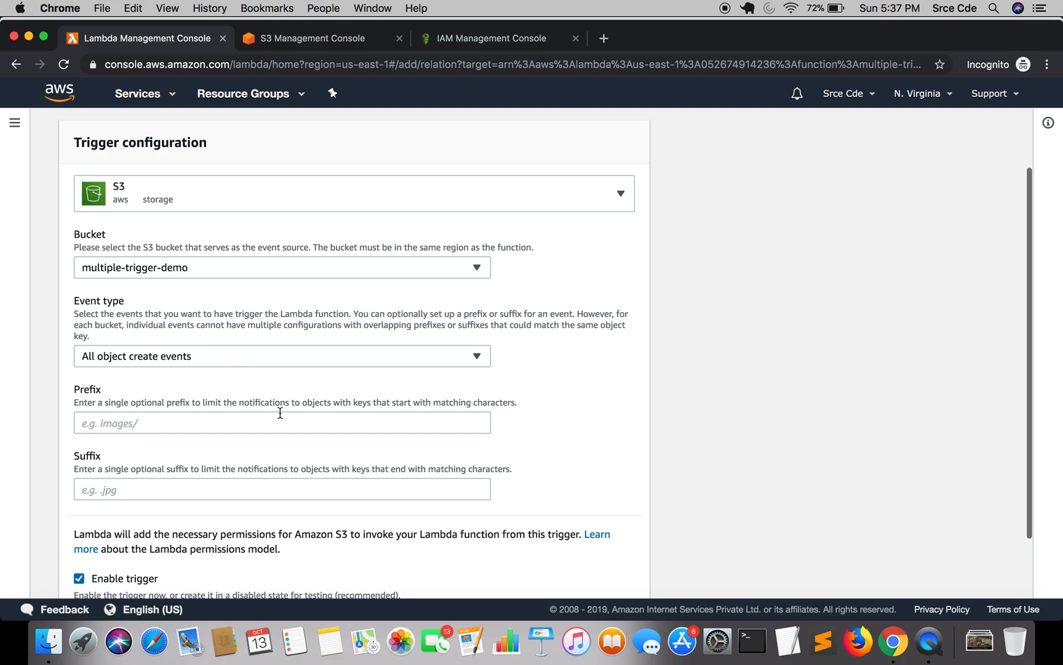
Set the second trigger's event type to Permanently deleted and add the trigger to the function.
scroll(280, 416, "down", 2)
left_click(223, 296)
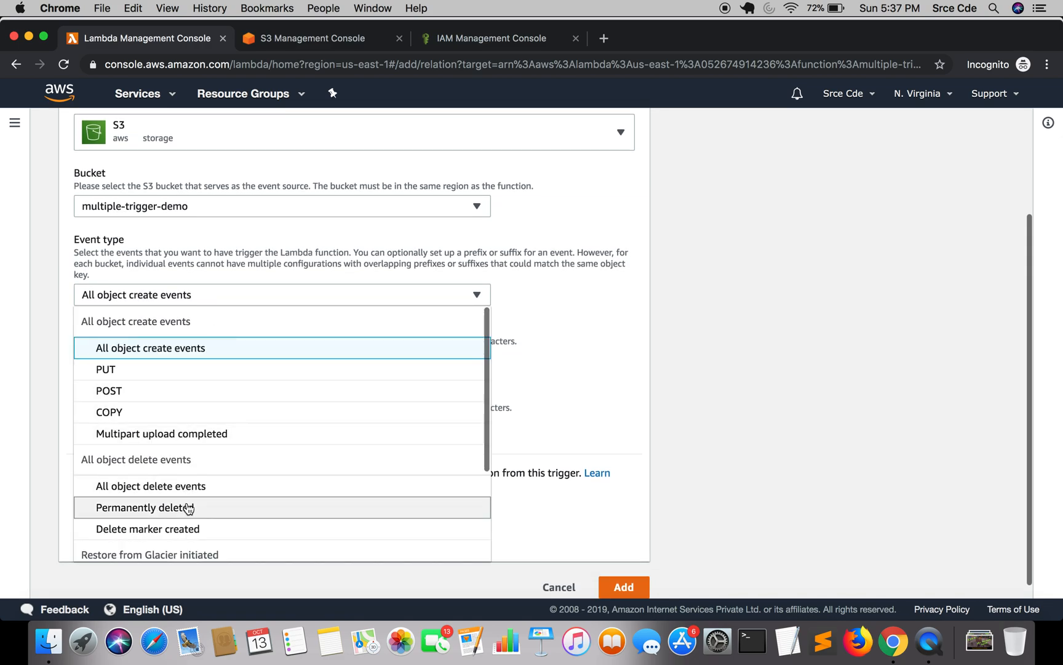
left_click(187, 507)
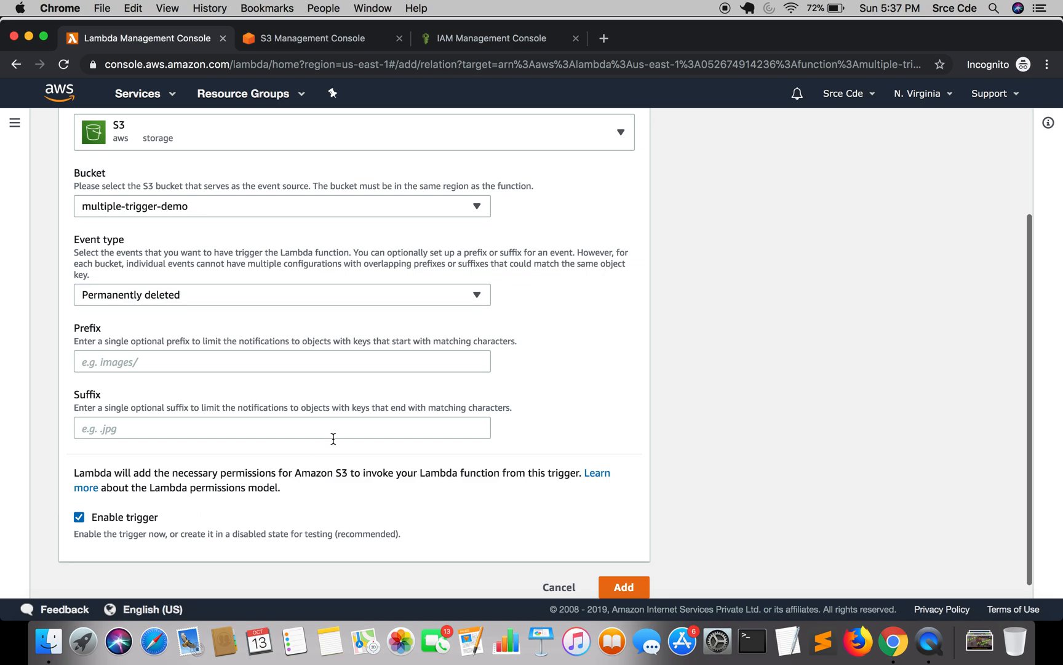
left_click(622, 584)
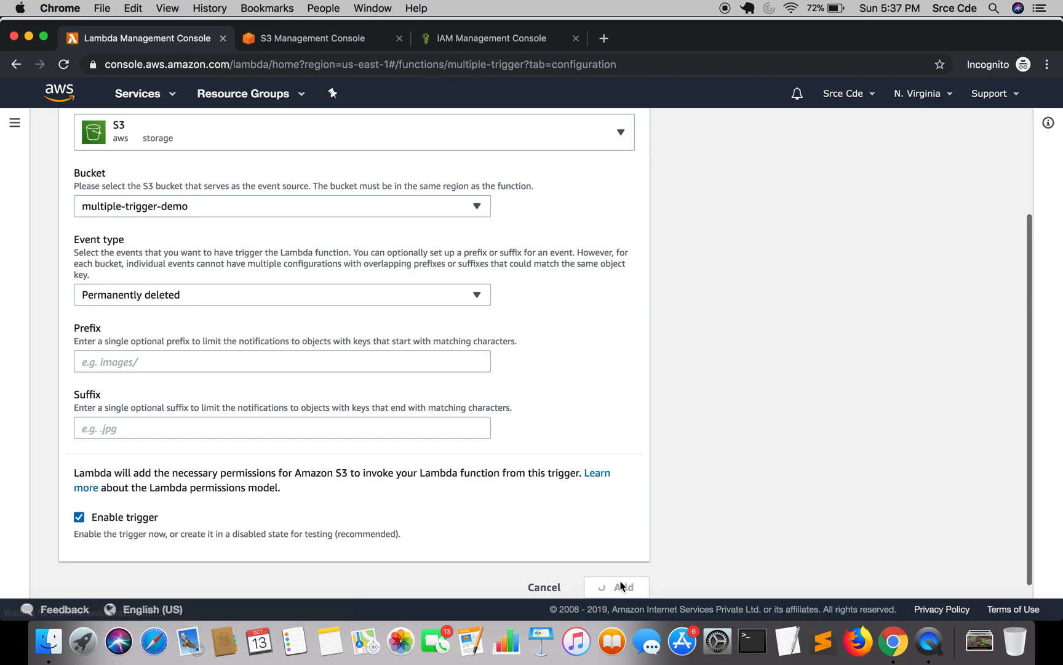
scroll(324, 462, "down", 2)
scroll(324, 462, "down", 3)
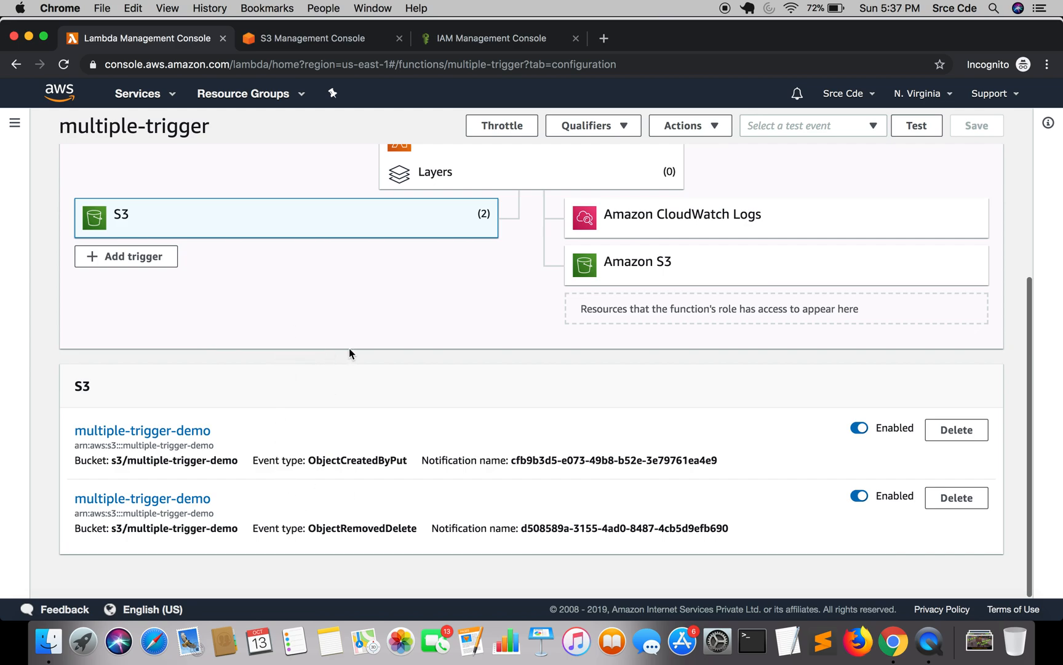
Insert print(event) as the first line inside lambda_handler in the multiple-trigger function's code and save the function.
scroll(360, 331, "up", 2)
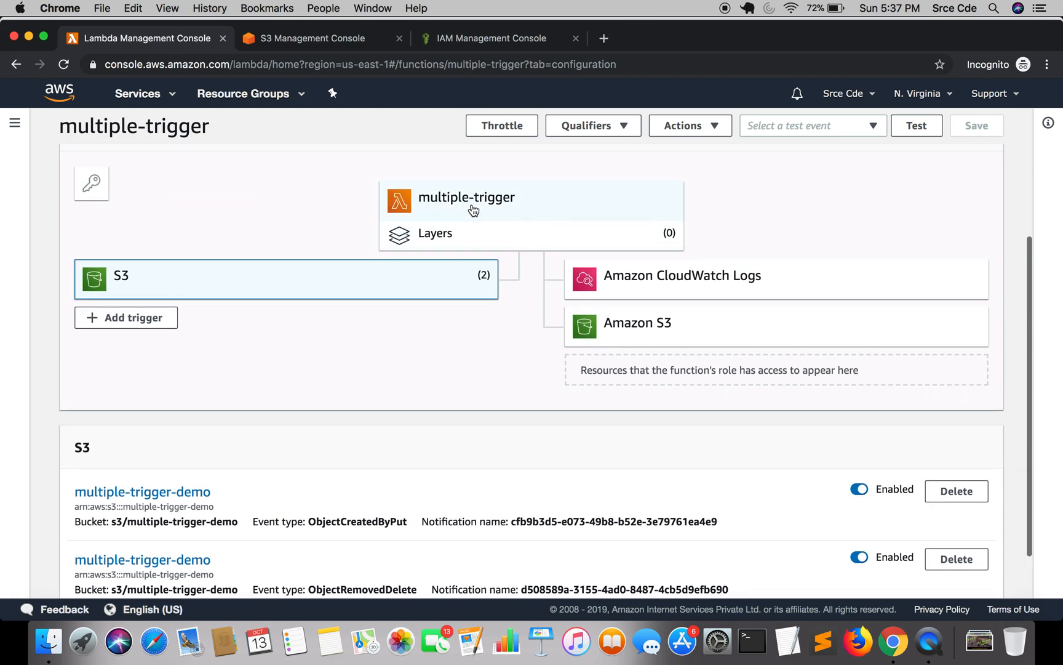
left_click(472, 209)
scroll(423, 393, "down", 6)
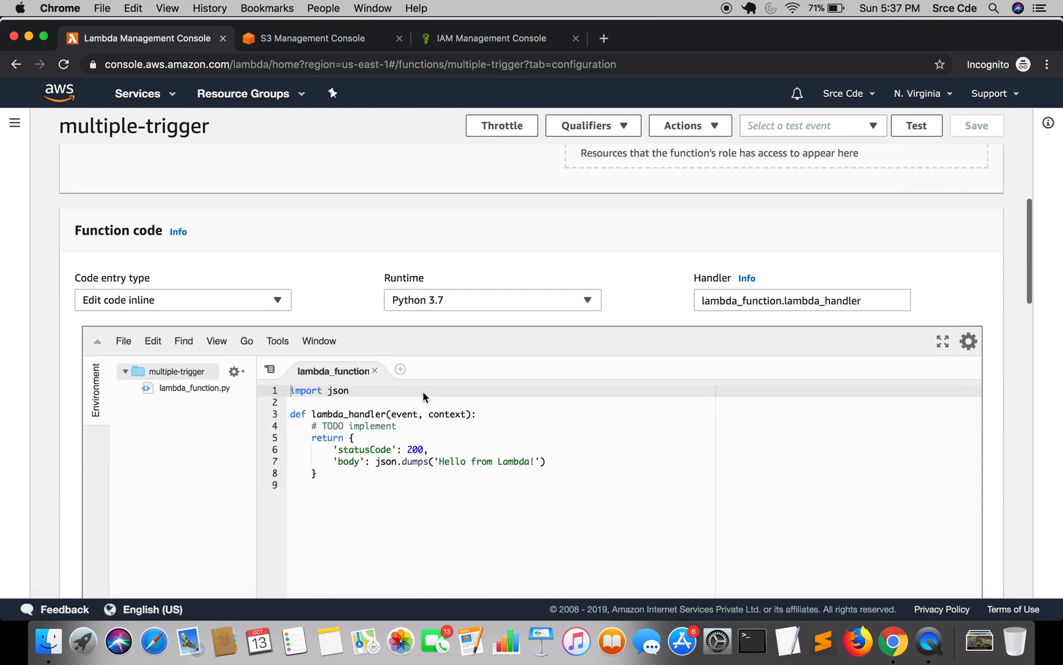
left_click(496, 295)
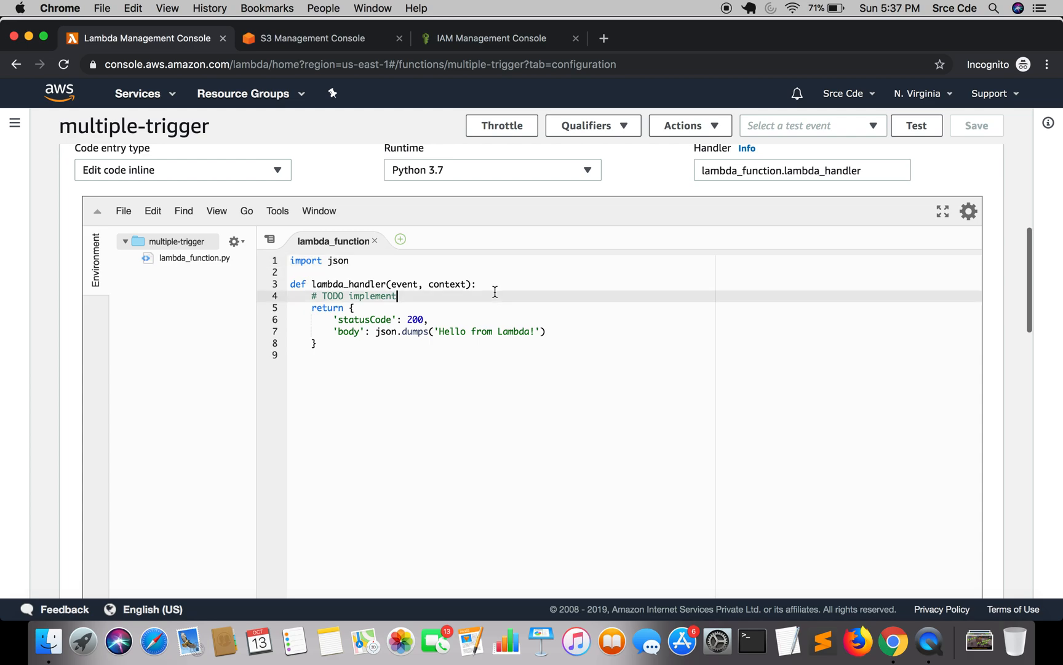
key("Up")
key("Return")
type("print(event)")
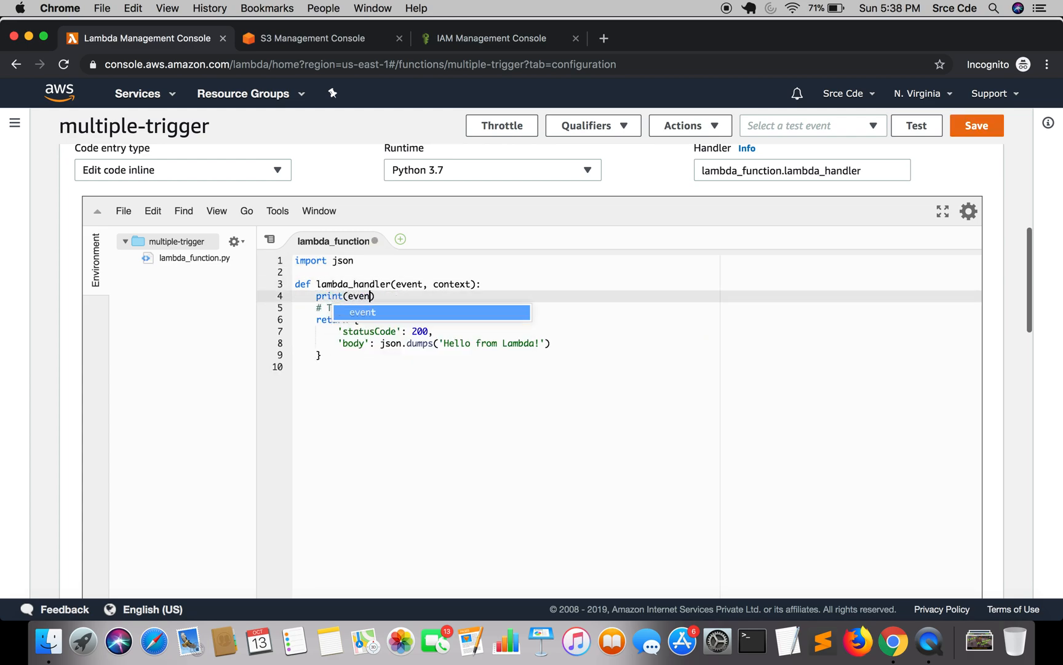
left_click(975, 125)
scroll(715, 287, "up", 4)
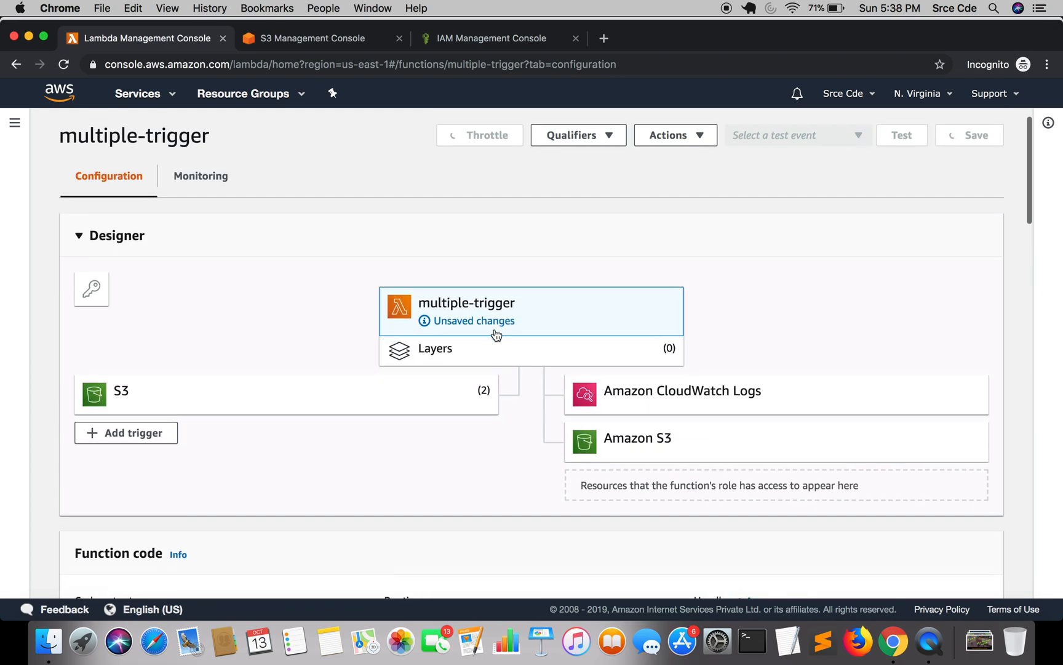
scroll(345, 421, "down", 3)
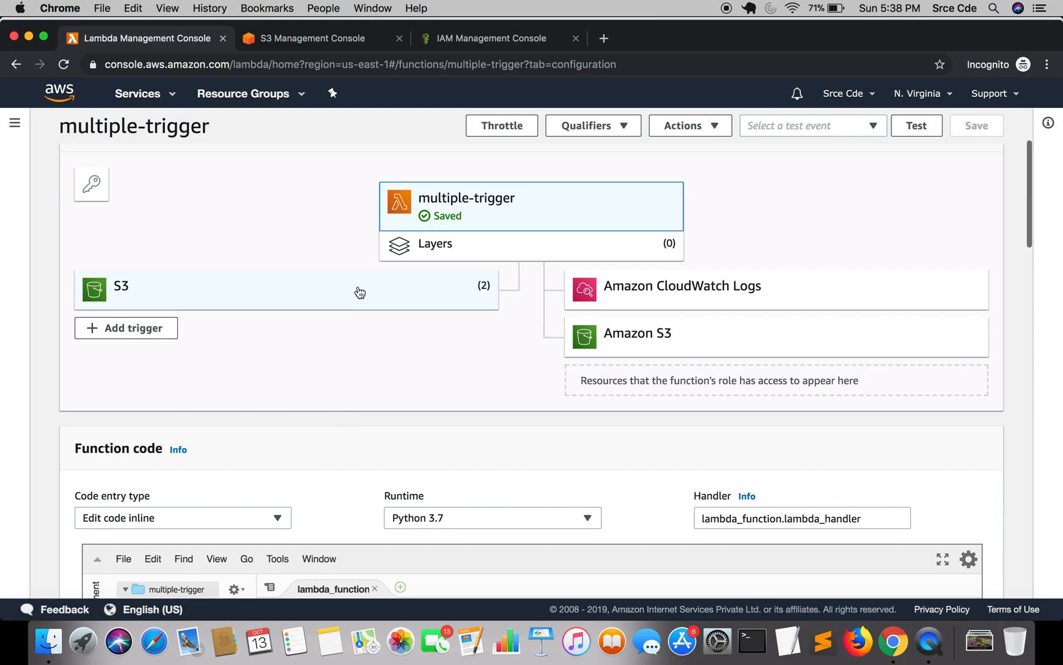
Switch to the S3 console and upload list.txt from Finder's upload folder into the multiple-trigger-demo bucket.
left_click(300, 40)
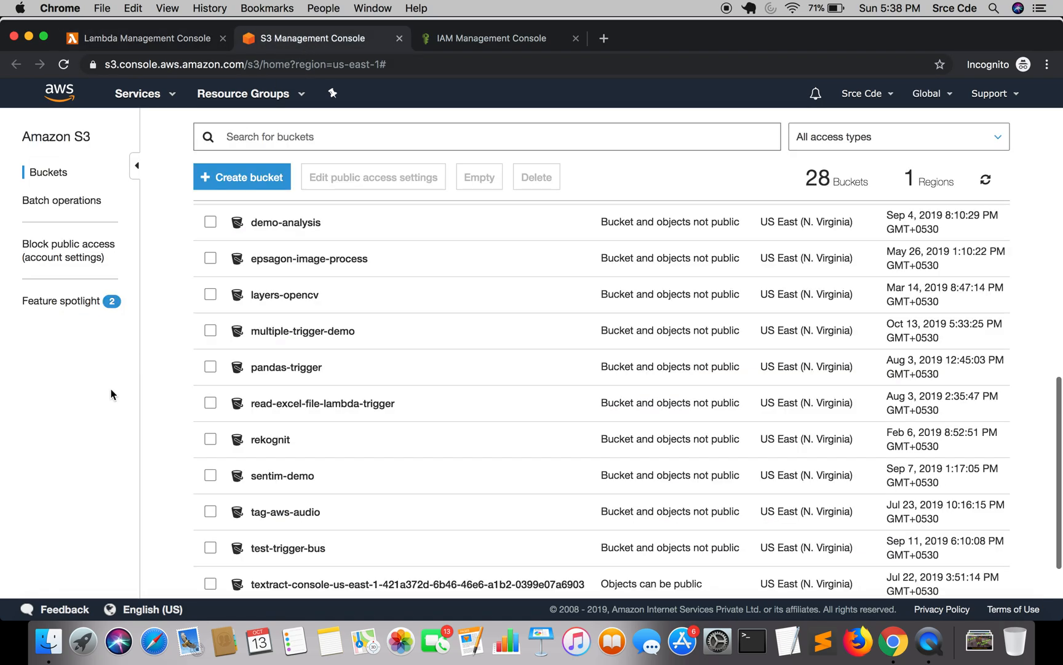
left_click(298, 333)
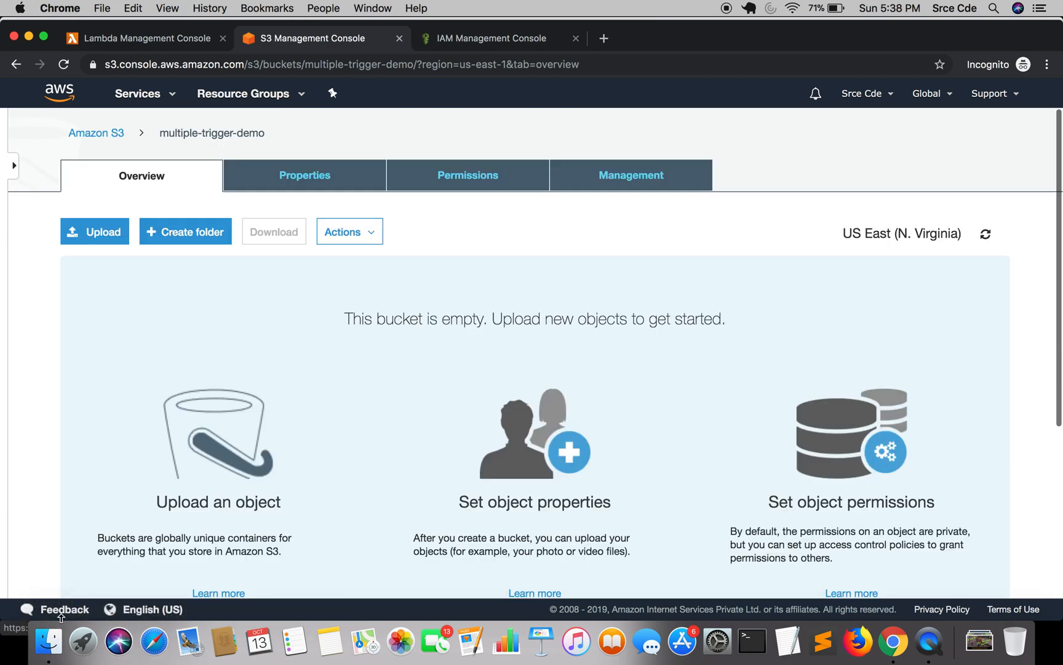
left_click(46, 648)
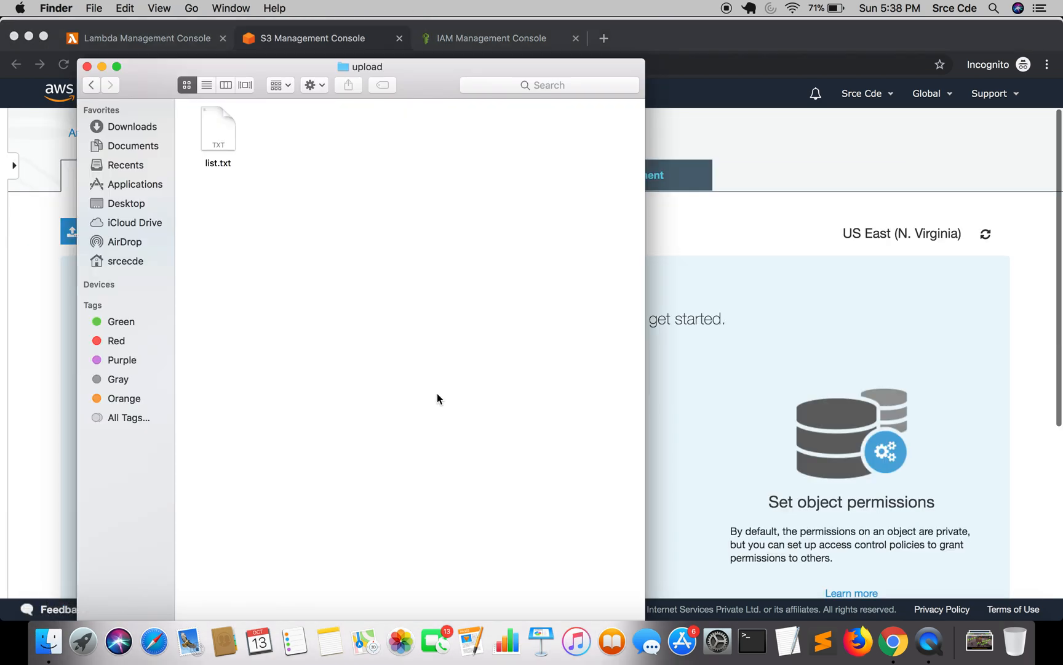
left_click_drag(427, 95, 701, 76)
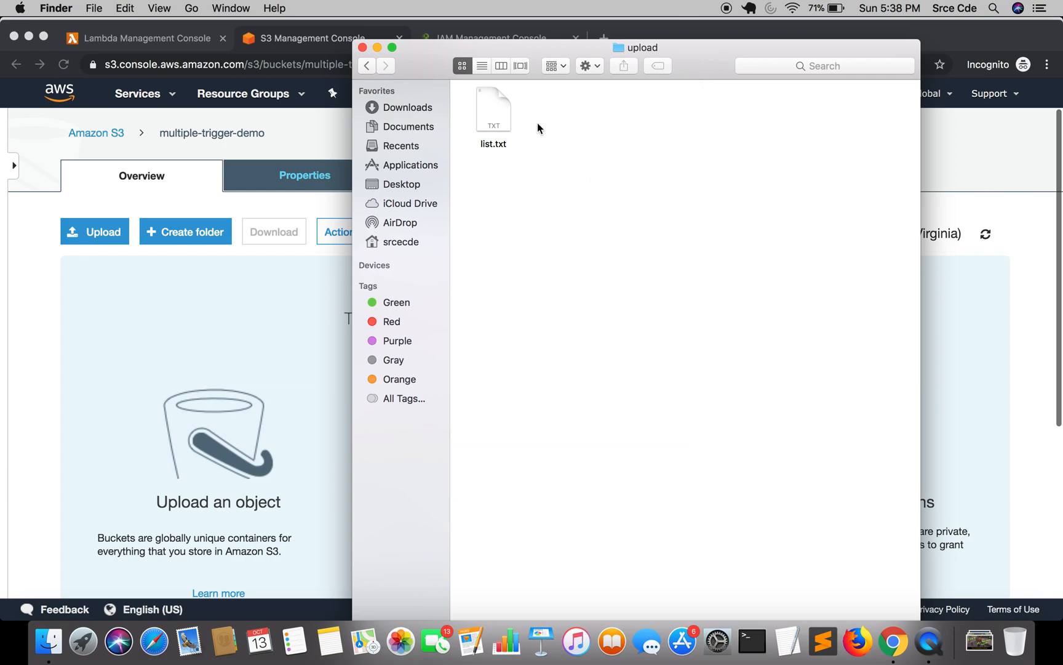
left_click_drag(490, 117, 263, 345)
left_click(168, 561)
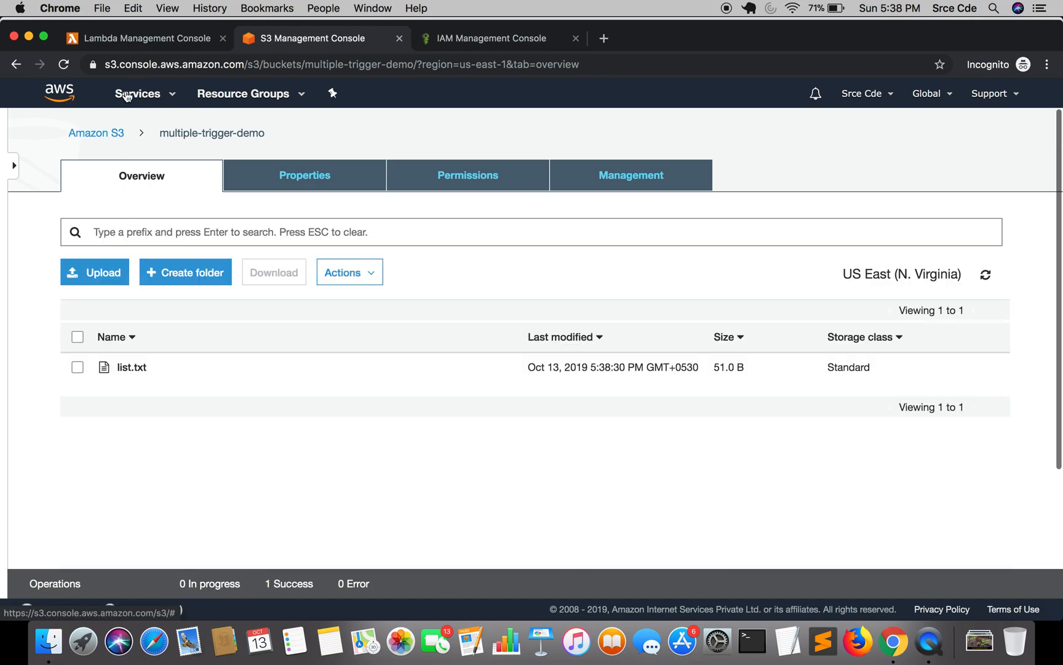
Return to the Lambda console and open the multiple-trigger function's log streams in CloudWatch from its monitoring view.
left_click(101, 39)
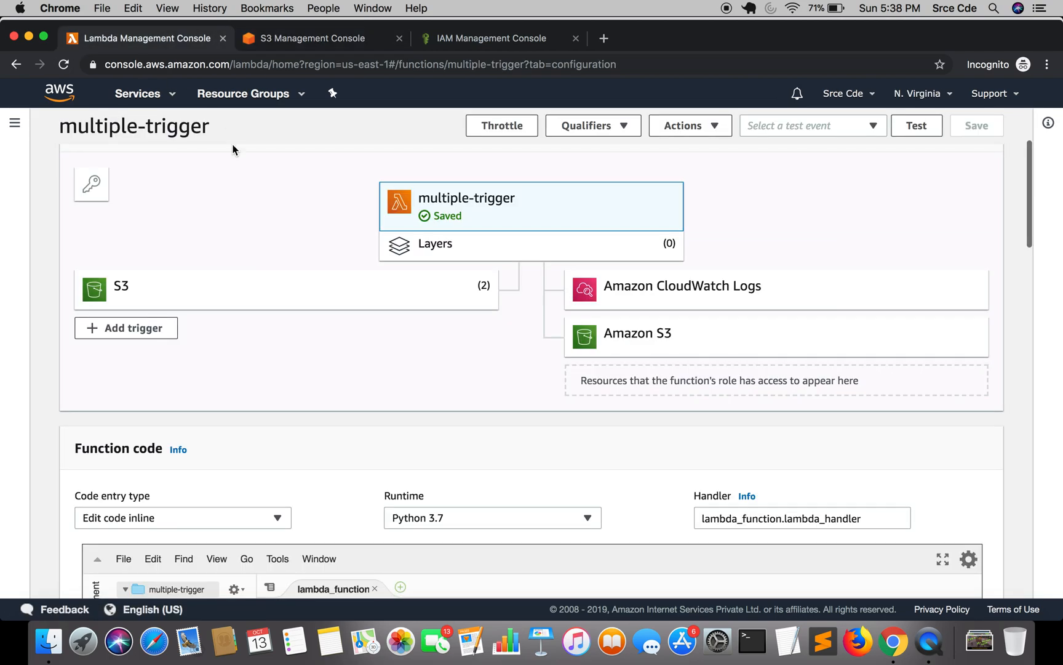
left_click(202, 211)
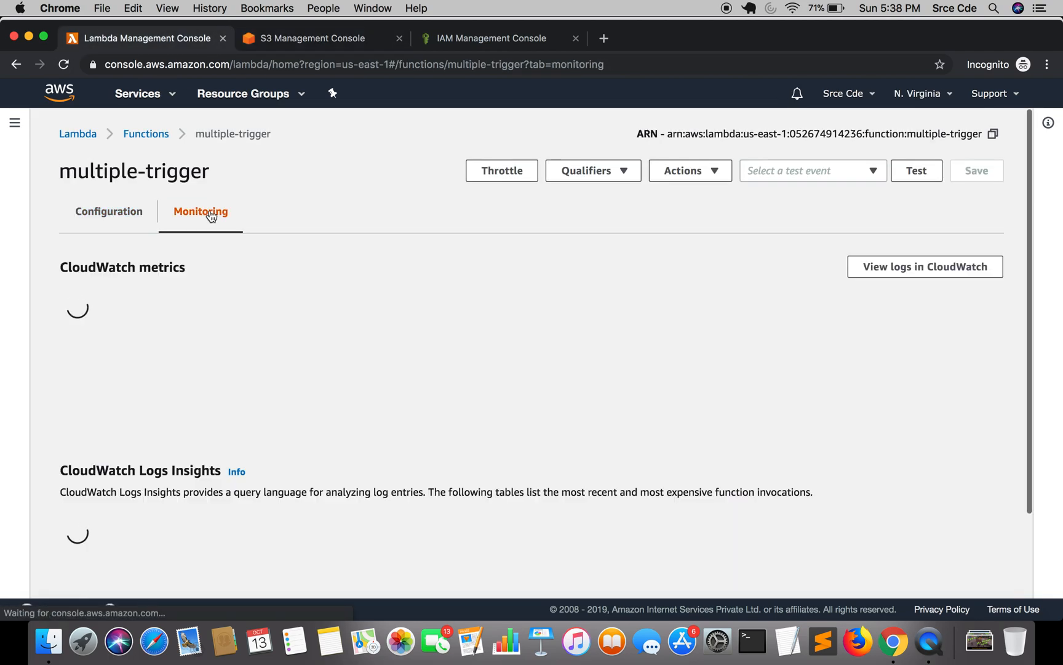
left_click(890, 267)
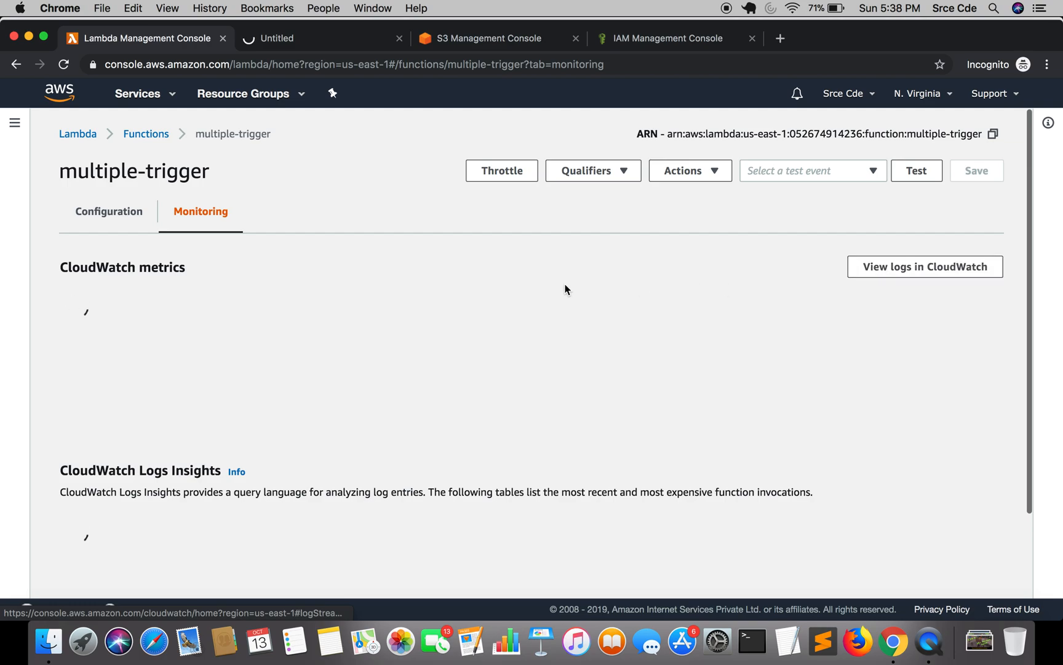
left_click(281, 38)
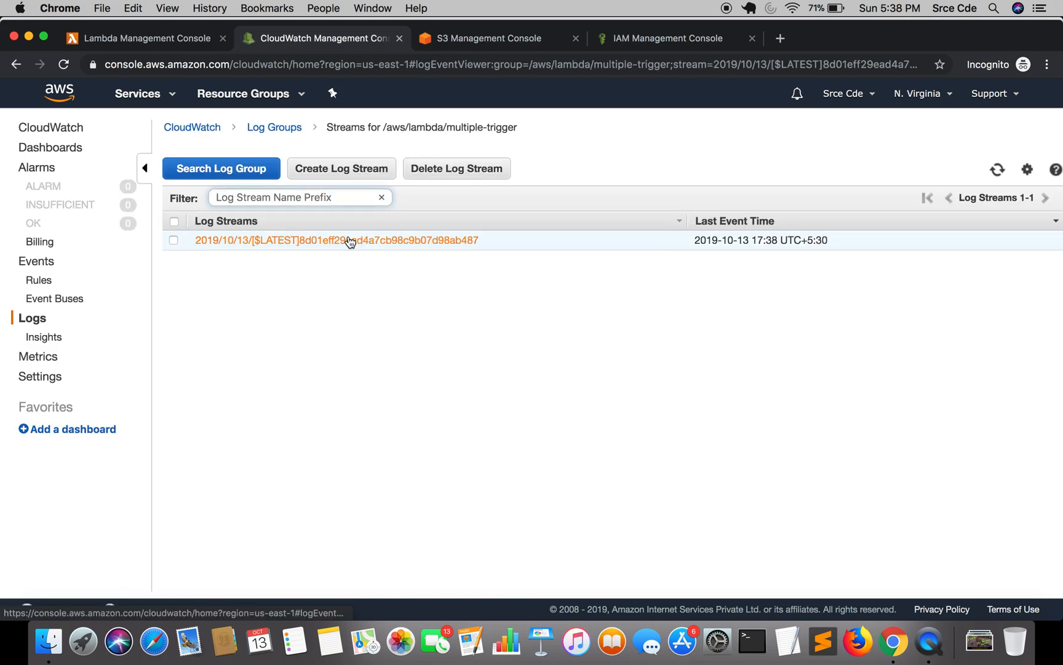
Open the function's log stream, expand the printed event record, and examine its eventName value, object key and bucket name.
left_click(348, 239)
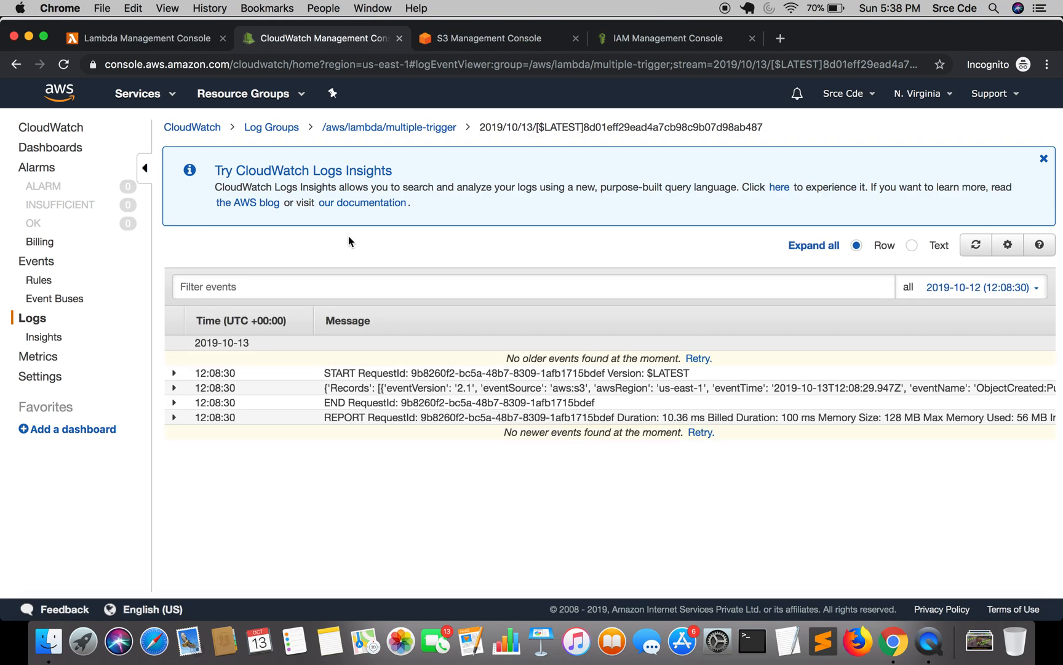
left_click(373, 388)
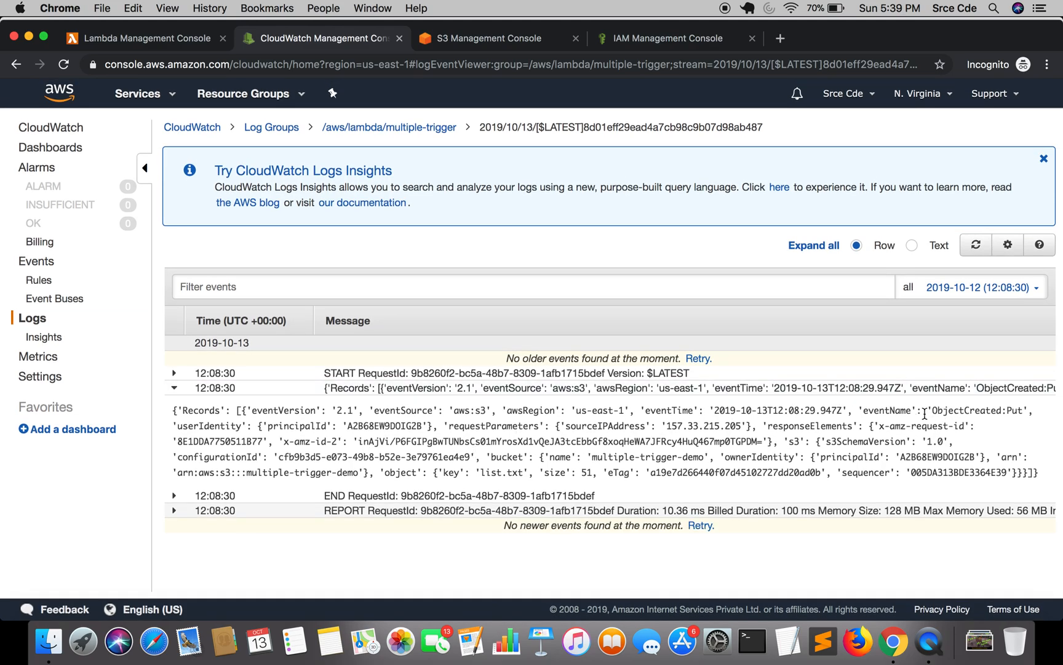
double_click(889, 410)
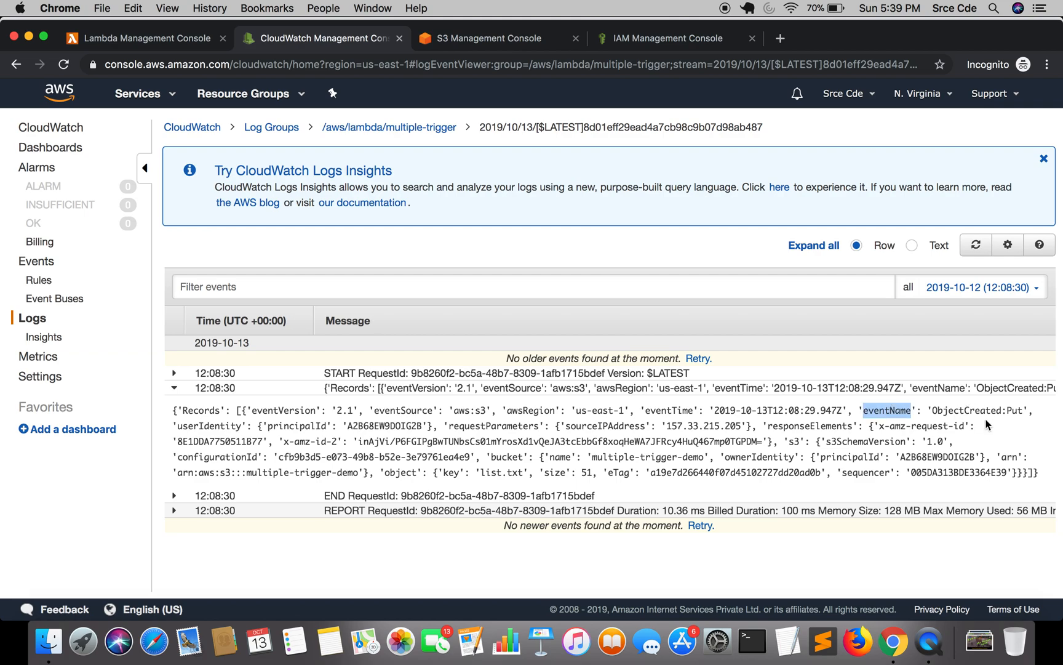
double_click(1015, 411)
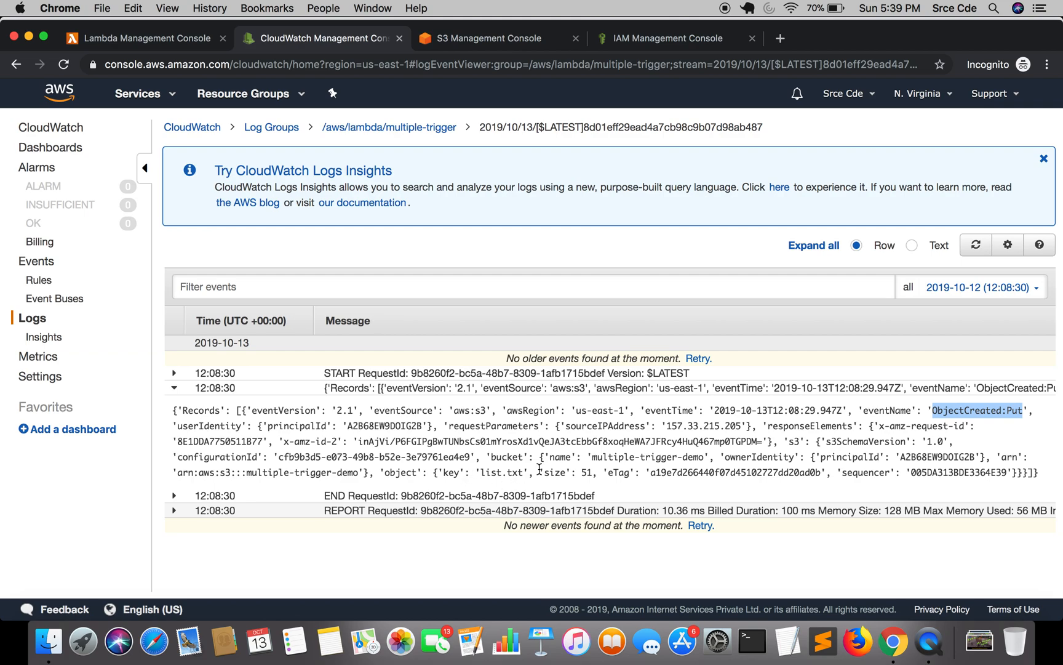
left_click(448, 472)
left_click_drag(448, 473, 527, 470)
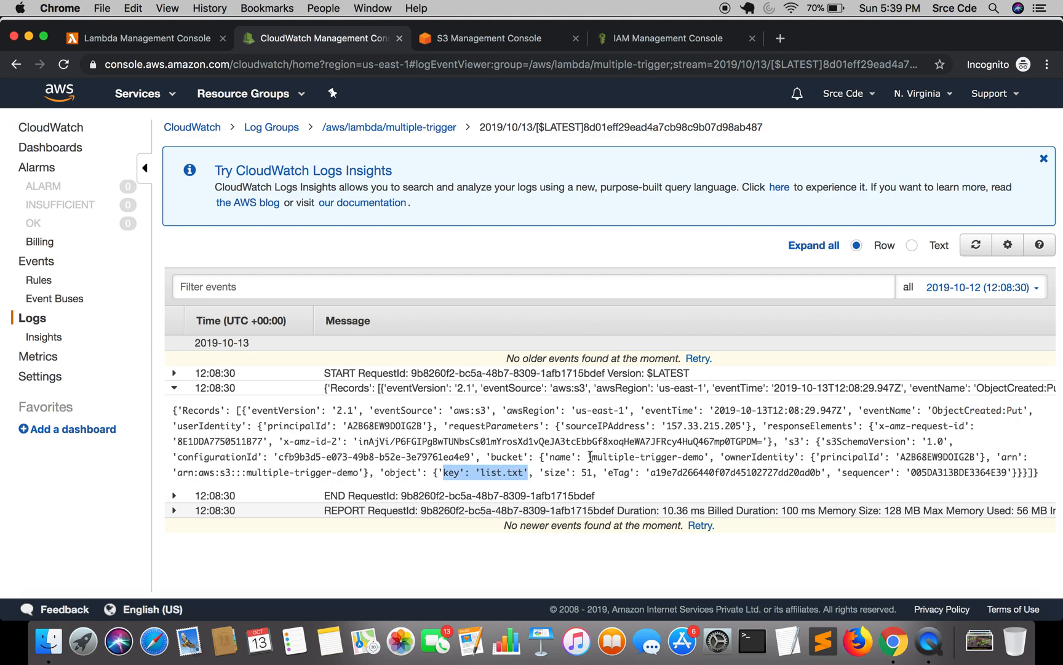
left_click_drag(588, 456, 704, 456)
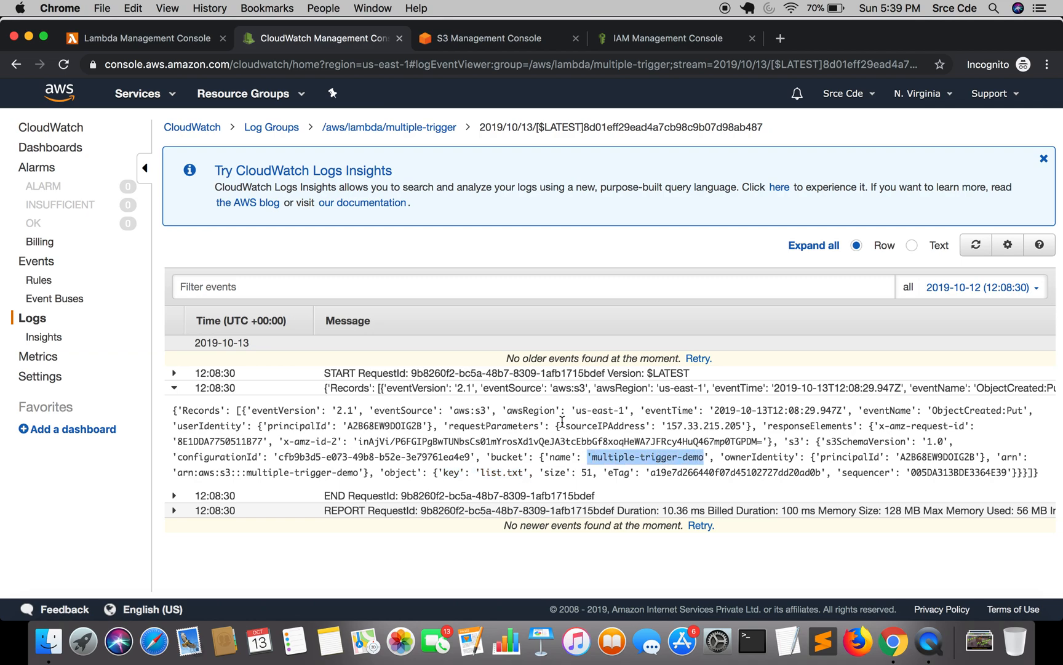
left_click(634, 420)
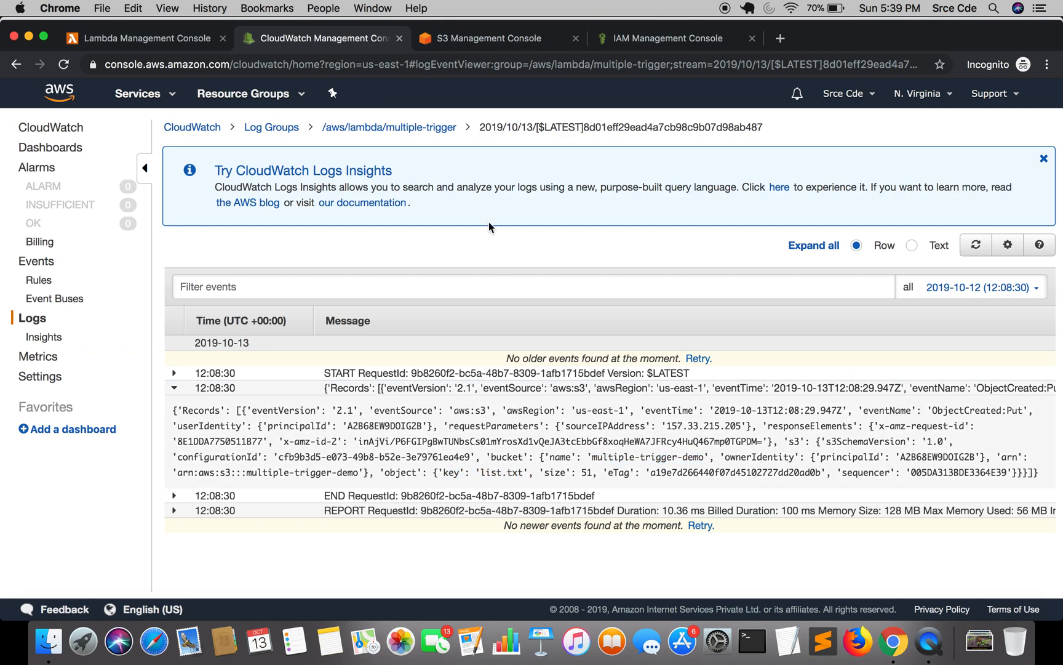
Return to the multiple-trigger log group's streams and delete its existing log stream.
left_click(363, 127)
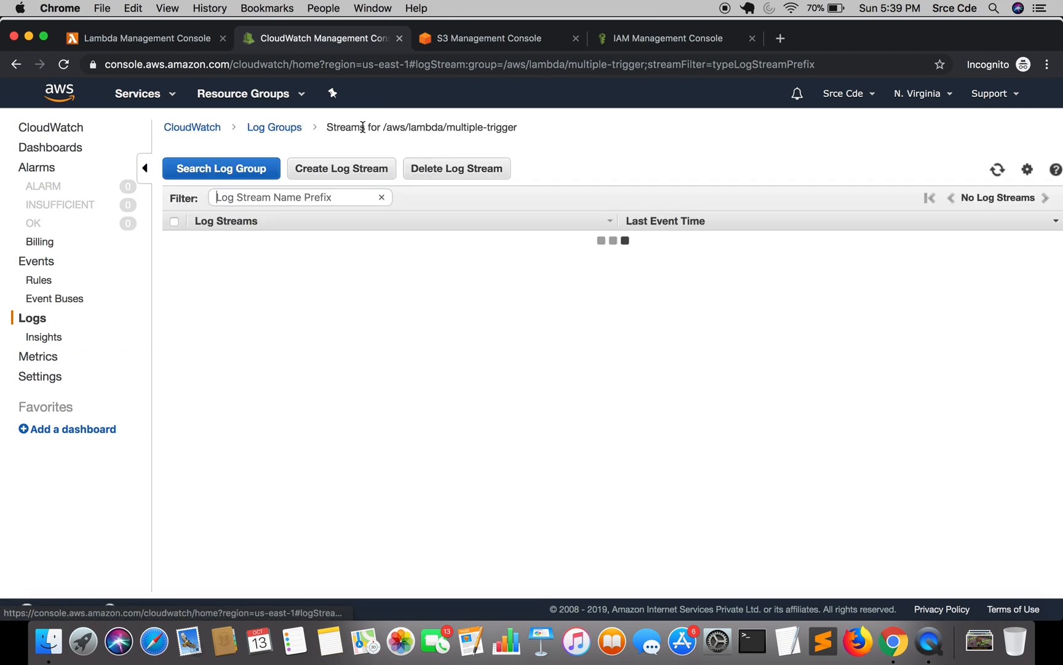
left_click(174, 222)
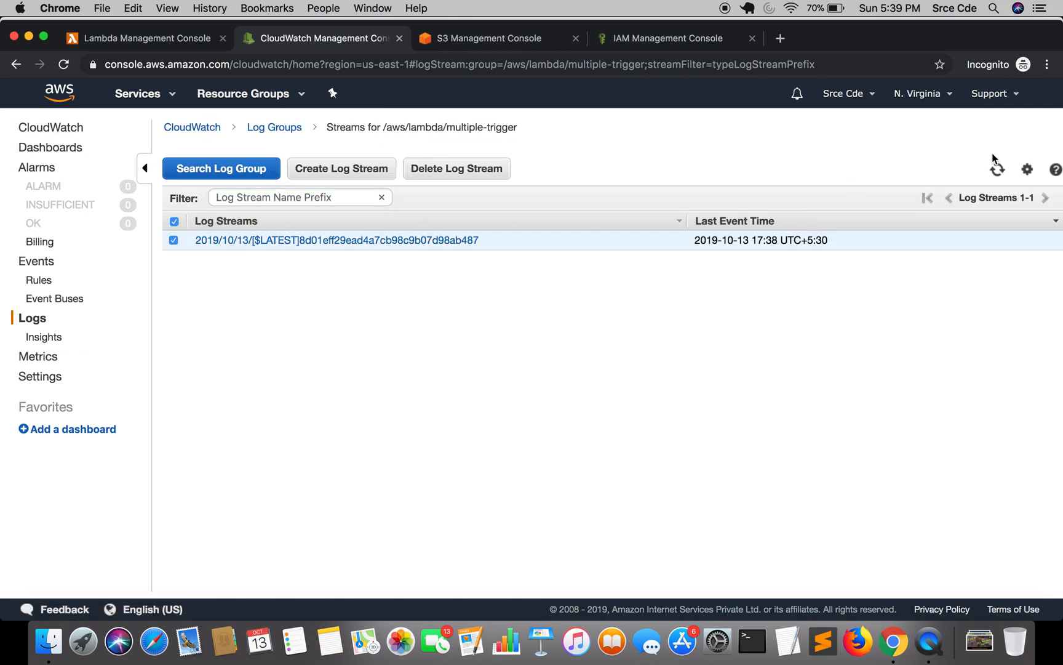
left_click(427, 176)
left_click(632, 398)
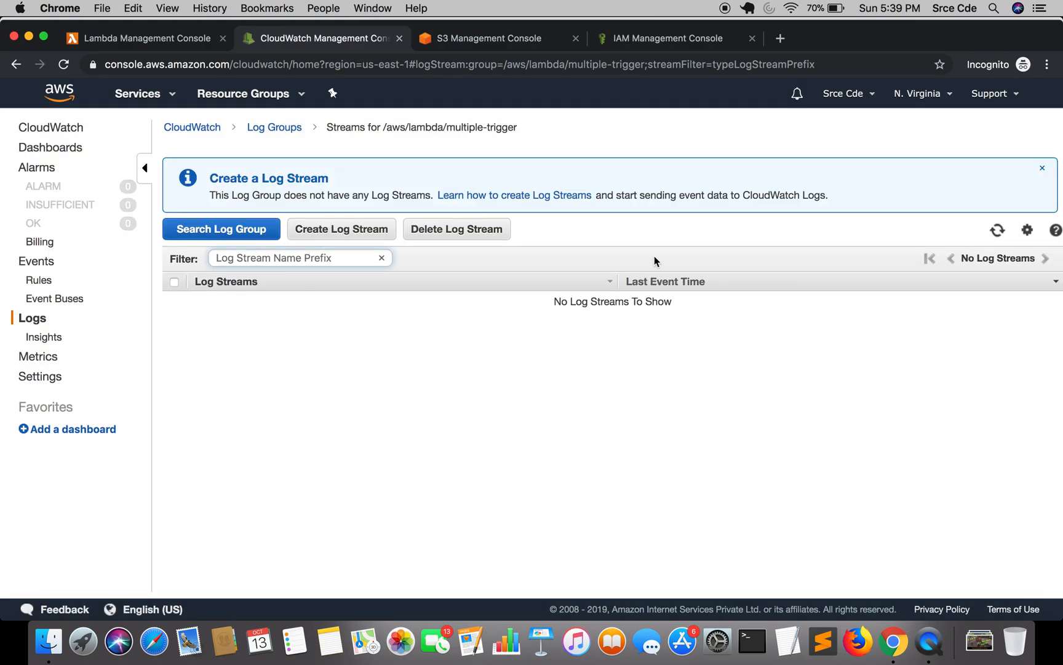
Switch to the S3 console and delete list.txt from the multiple-trigger-demo bucket.
left_click(485, 51)
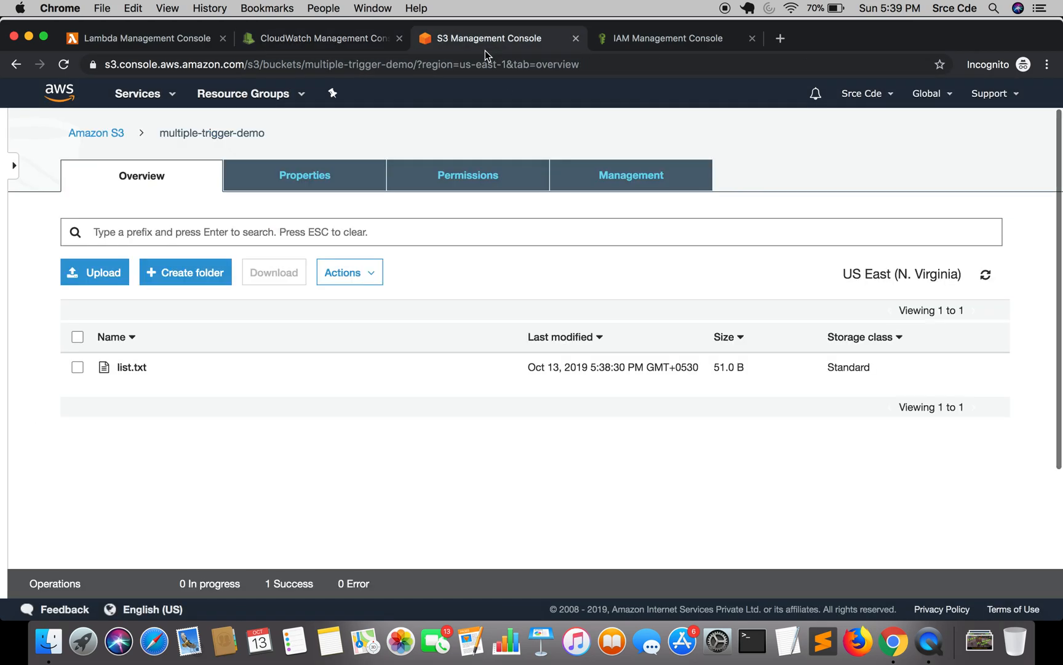
left_click(77, 337)
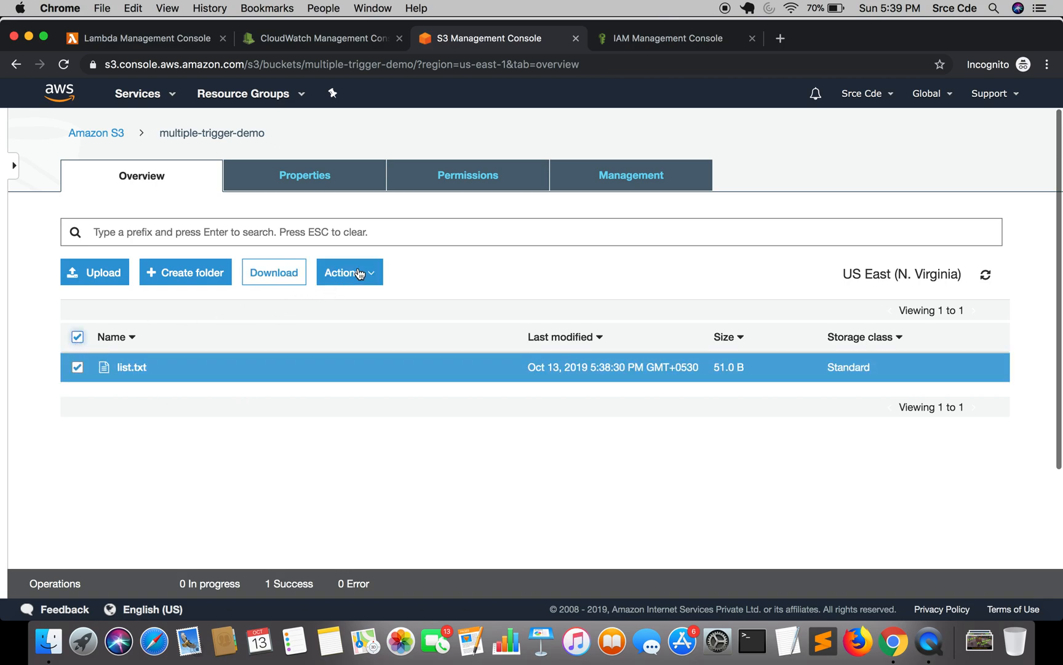
left_click(360, 273)
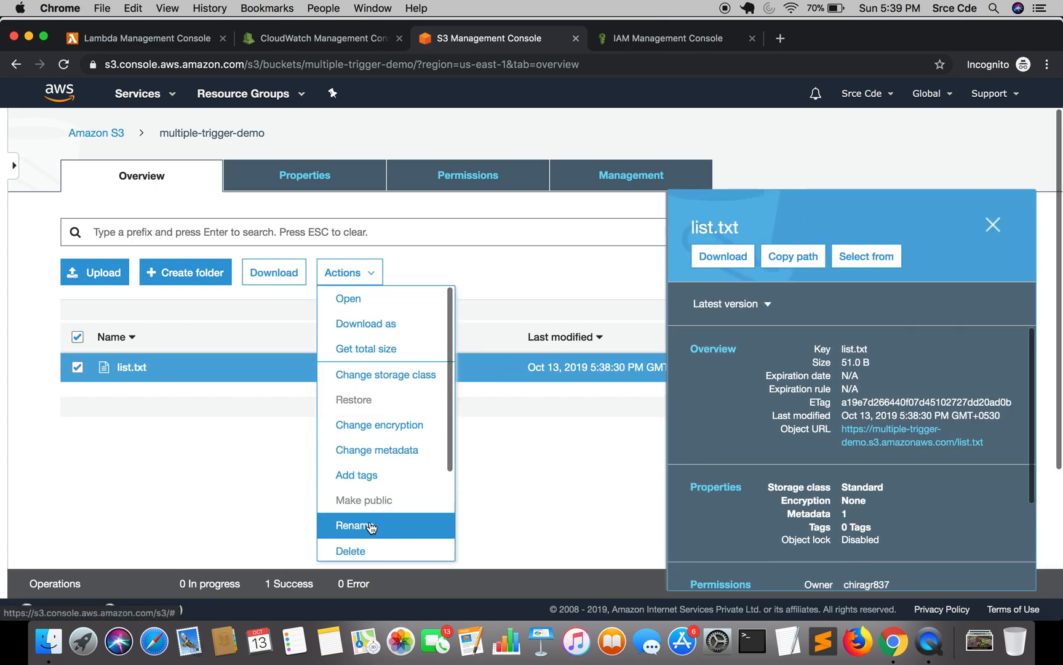
left_click(371, 548)
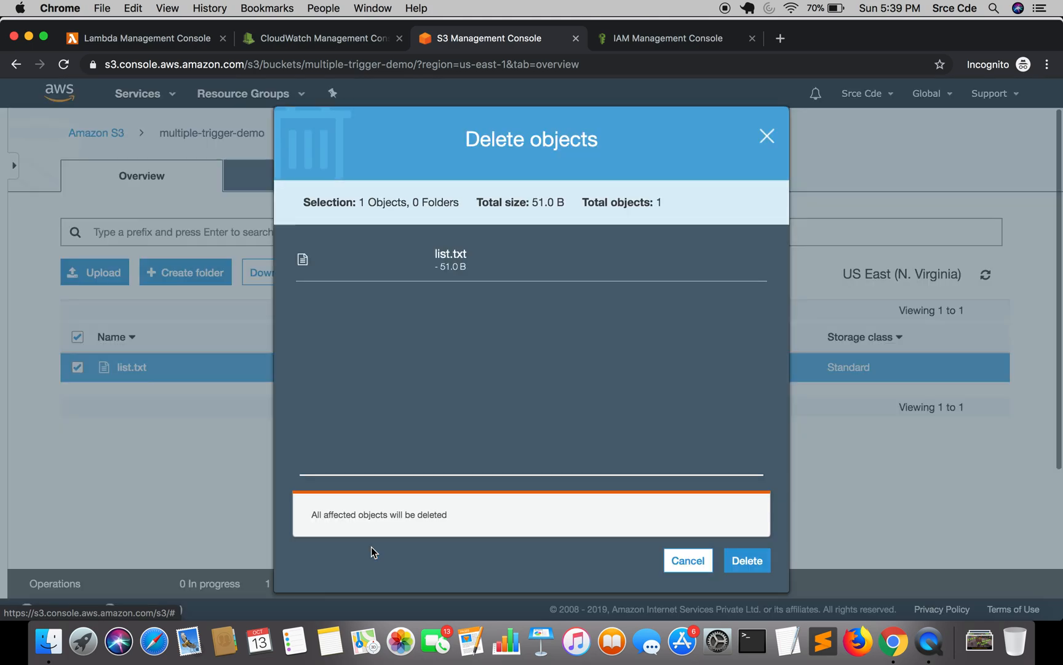
left_click(747, 559)
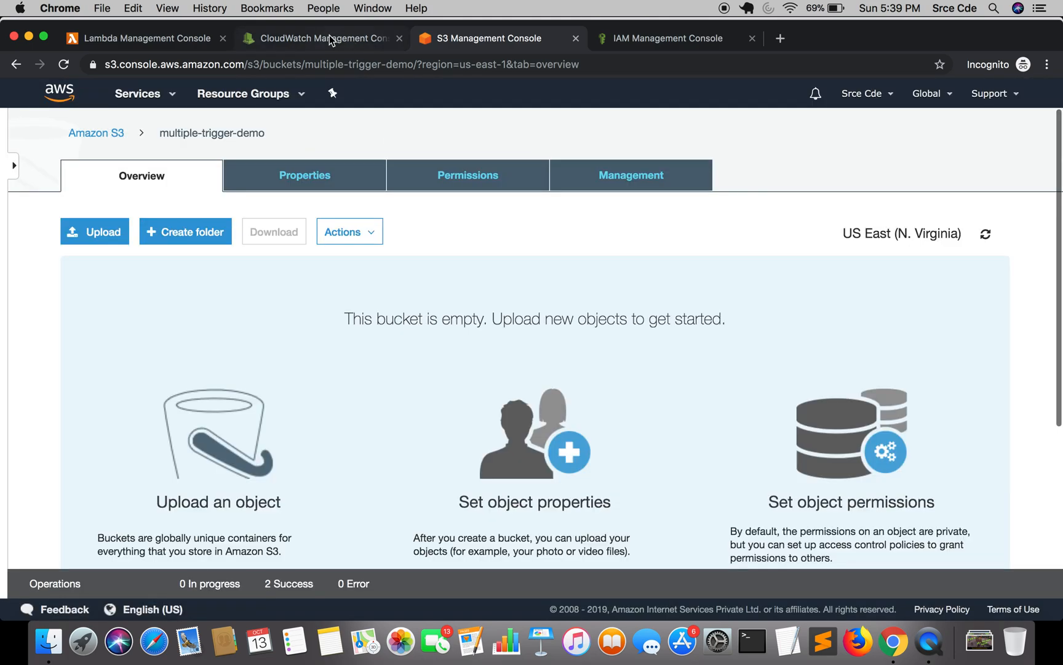
Return to CloudWatch, refresh the log streams, open the new stream and retry loading newer events until the event record is listed.
left_click(329, 35)
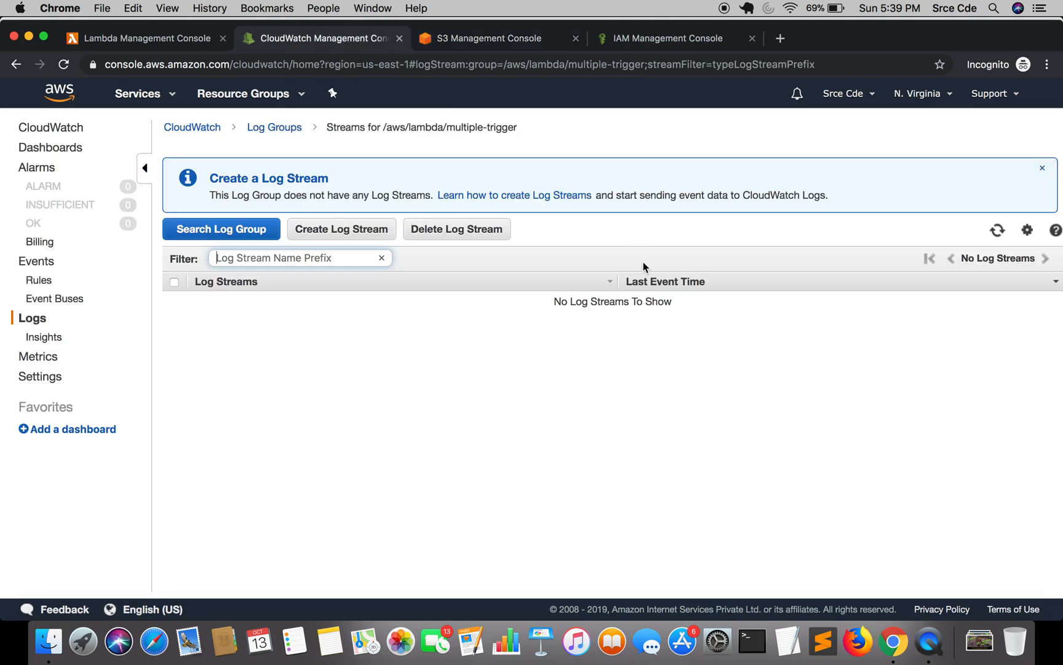
left_click(997, 236)
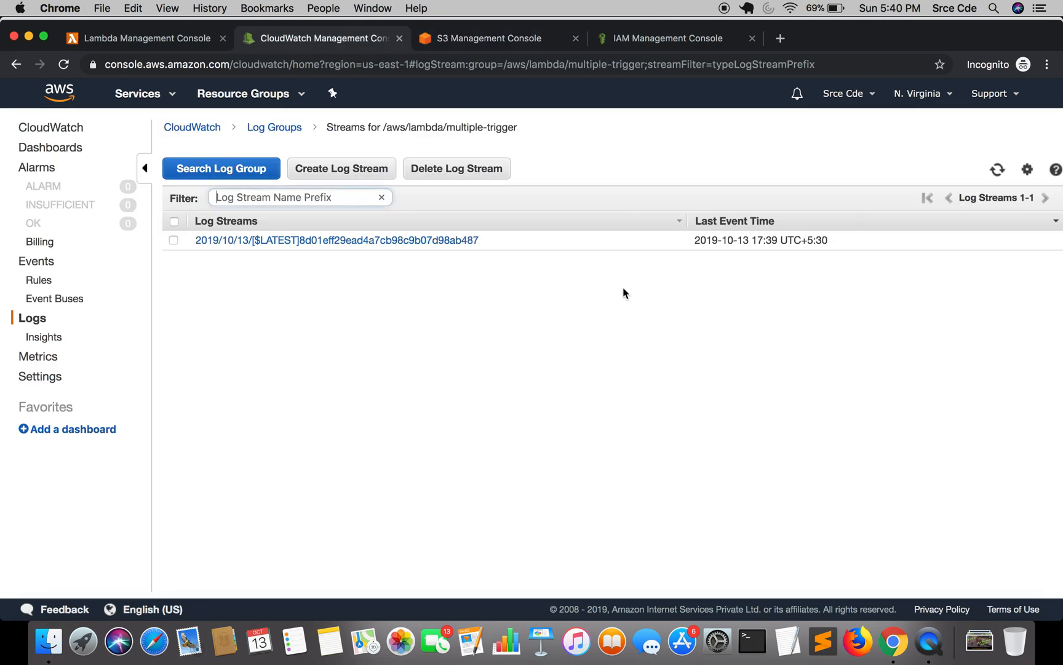
left_click(318, 240)
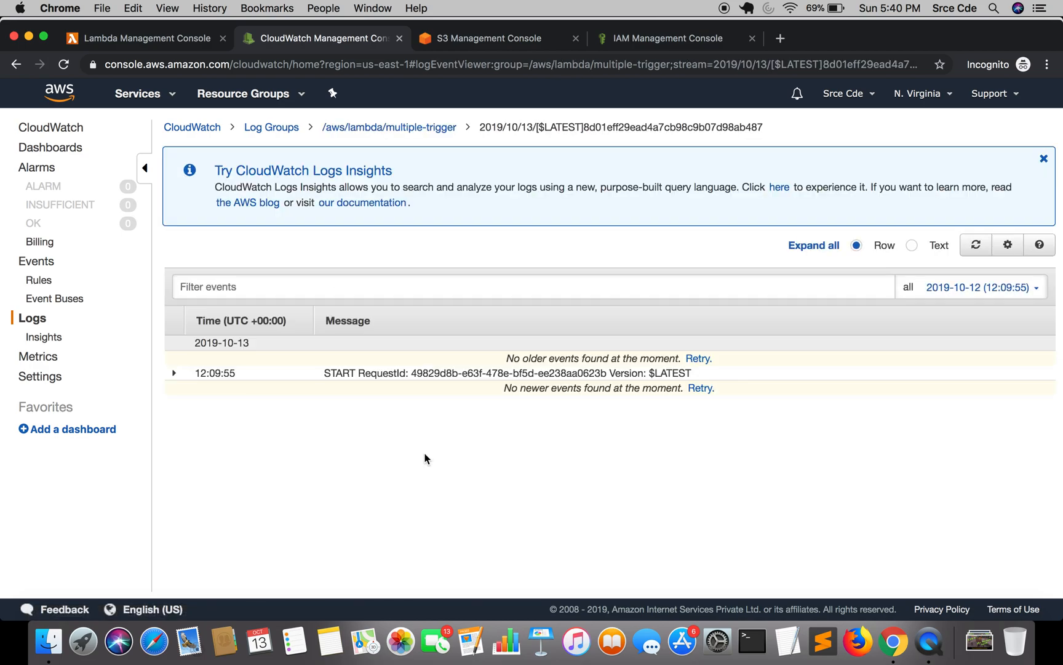
left_click(709, 389)
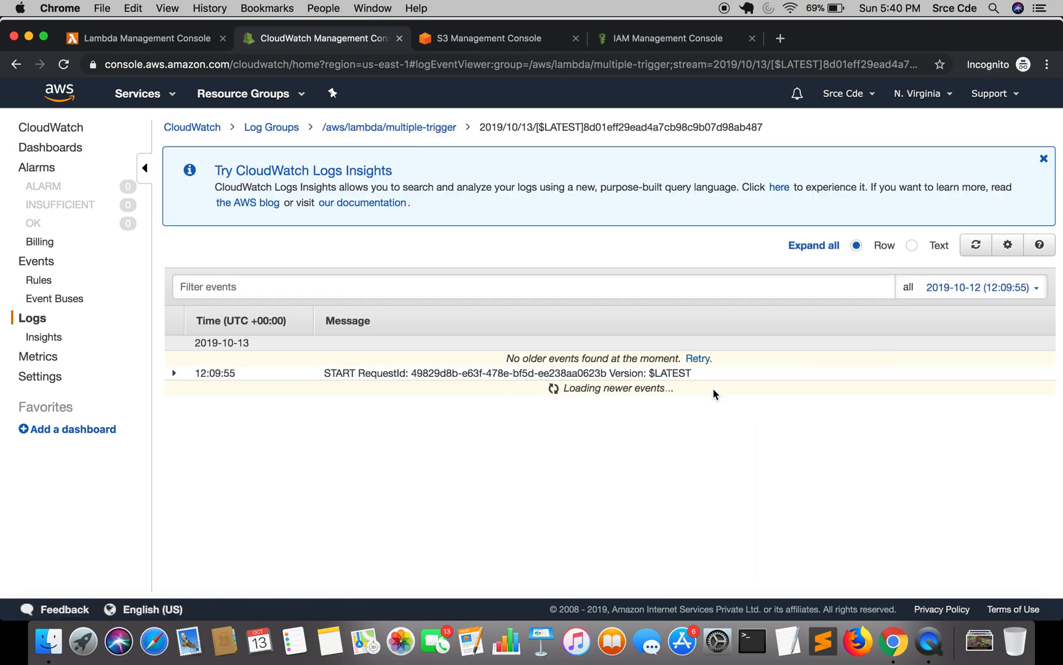
left_click(712, 390)
left_click(712, 389)
left_click(712, 390)
left_click(713, 388)
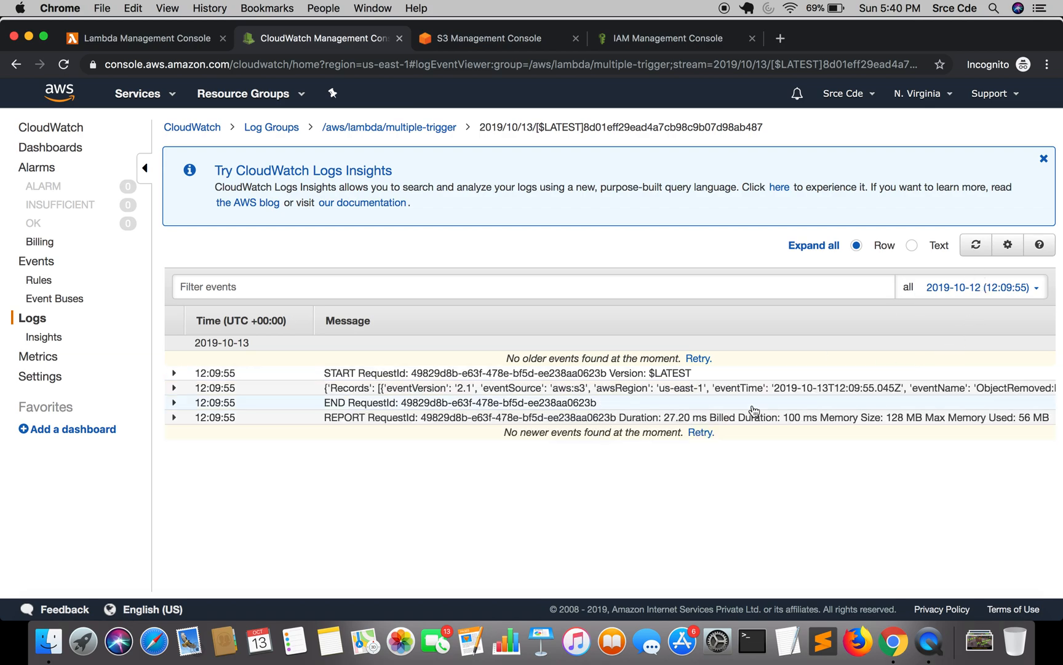
Expand the printed event record from the object deletion and examine its eventName value.
left_click(448, 388)
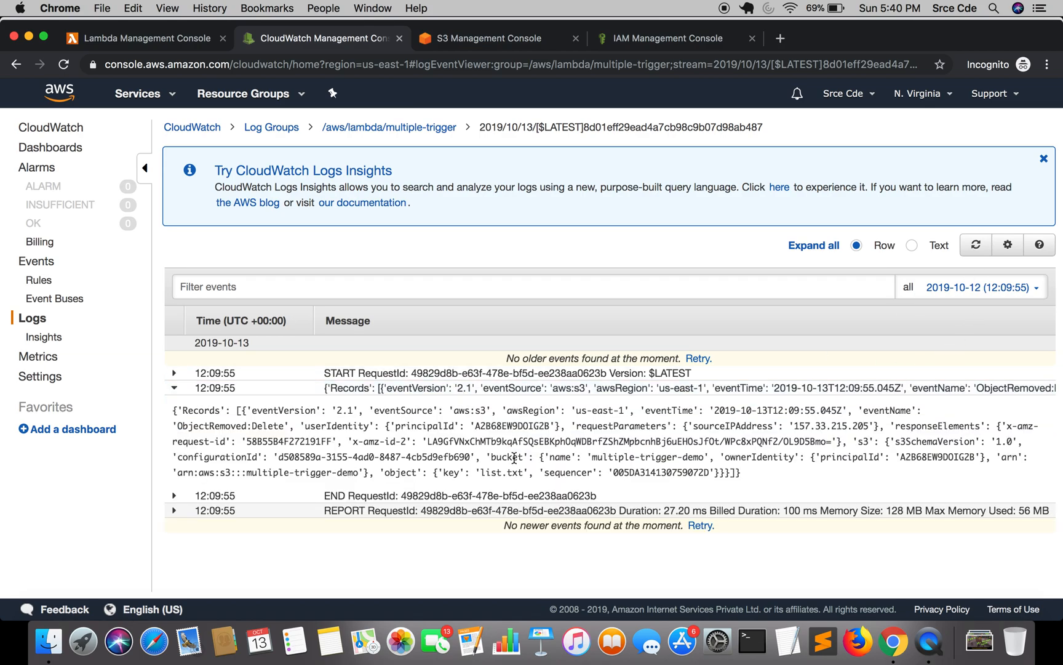
double_click(884, 410)
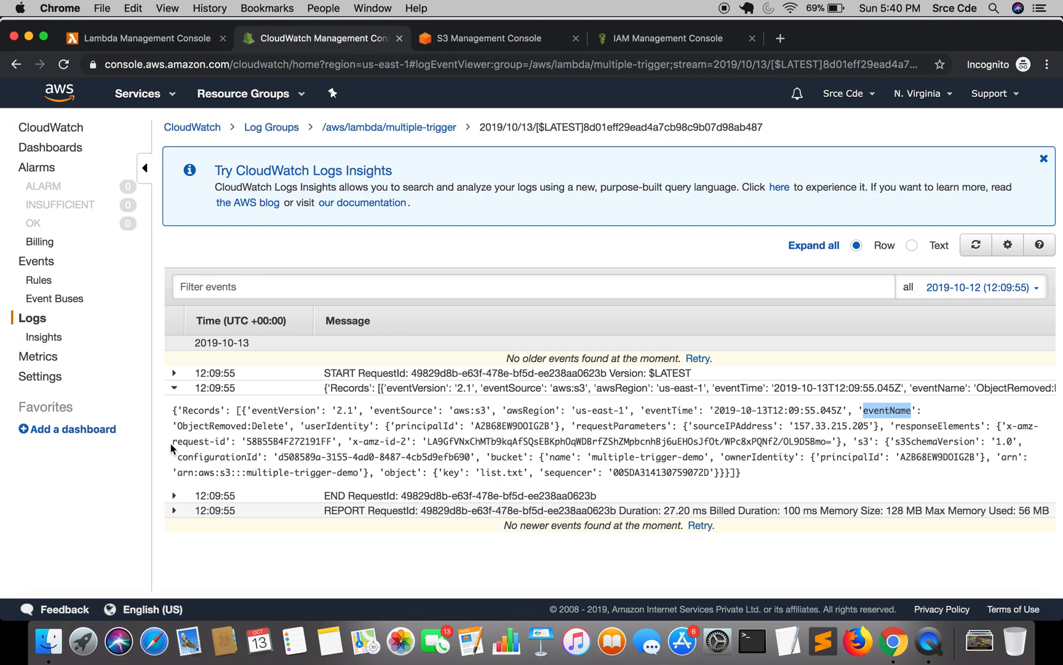
double_click(264, 425)
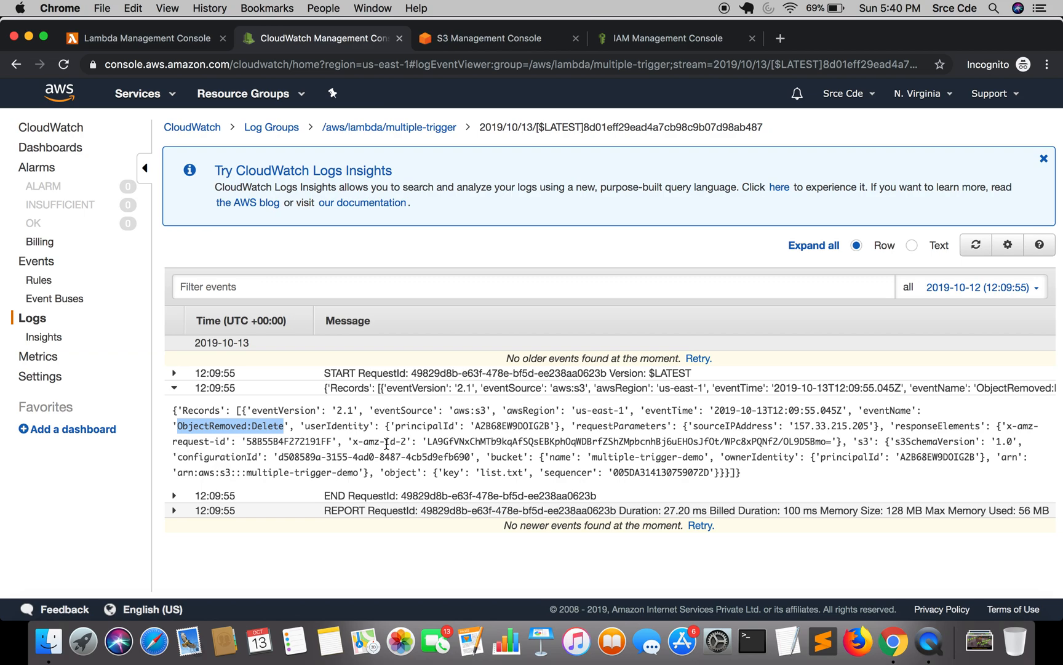
Review the multiple-trigger function's configuration and code in the Lambda console, and compare it with the eventName field in the CloudWatch record.
left_click(120, 38)
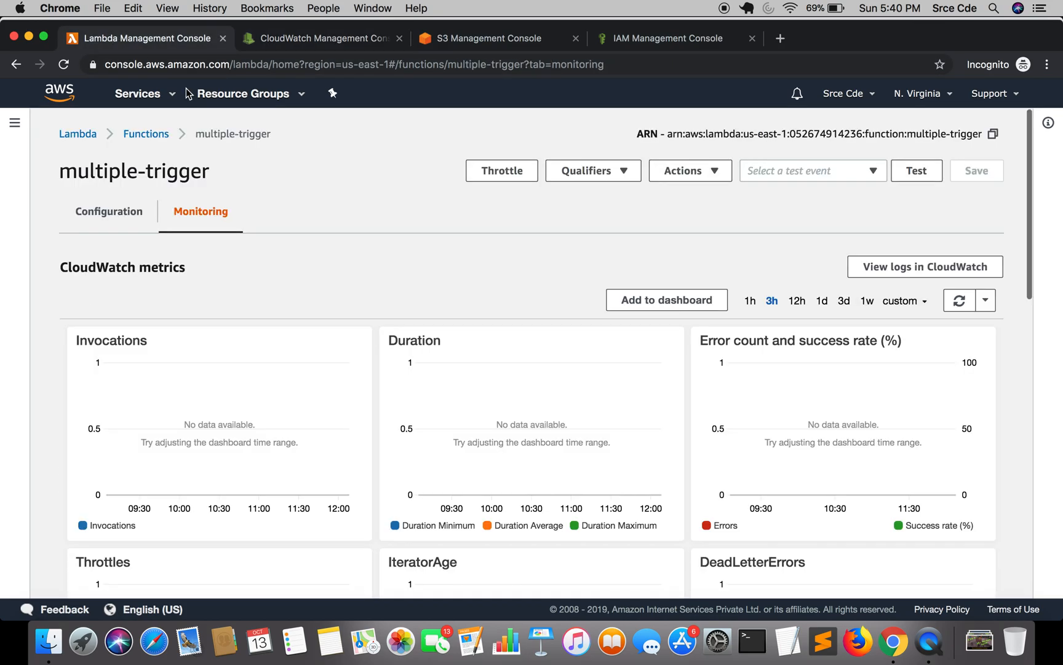
left_click(86, 216)
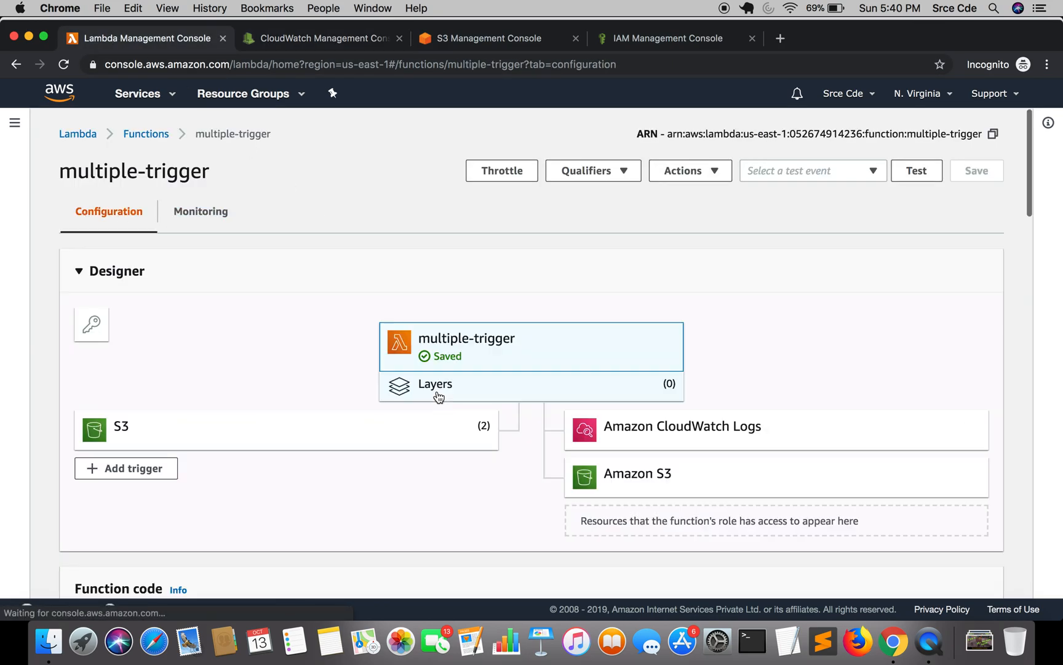
scroll(437, 408, "down", 10)
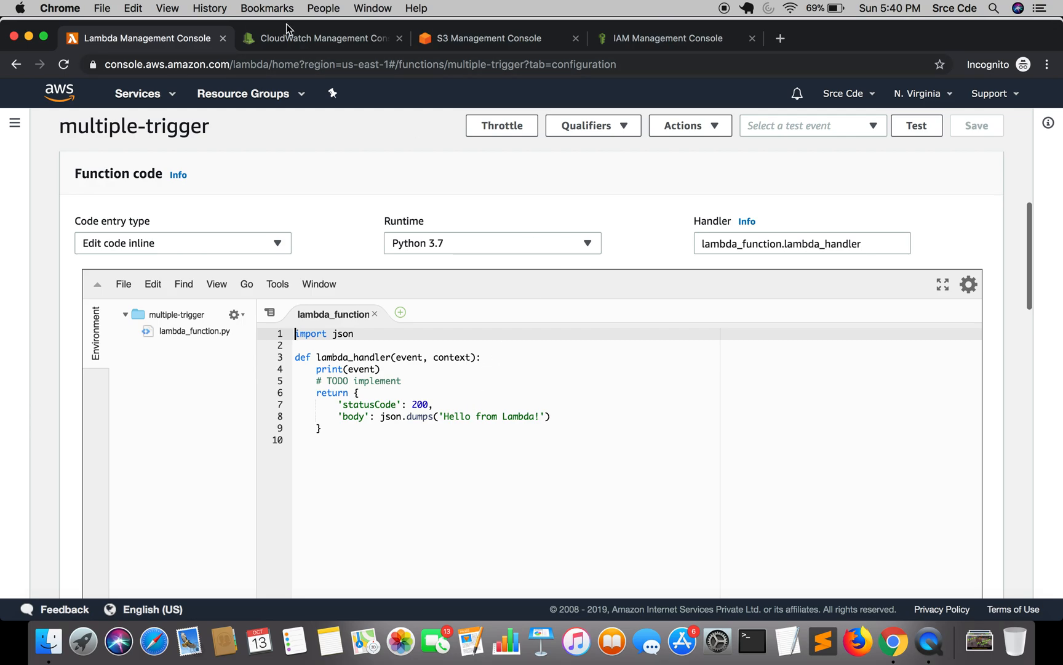
left_click(299, 40)
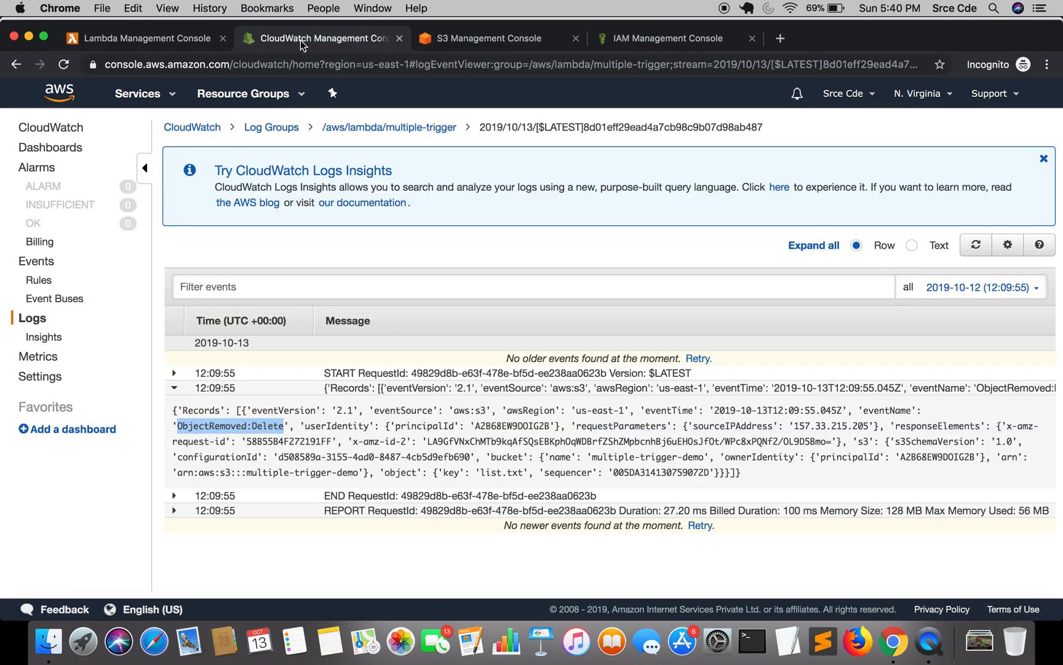
double_click(884, 411)
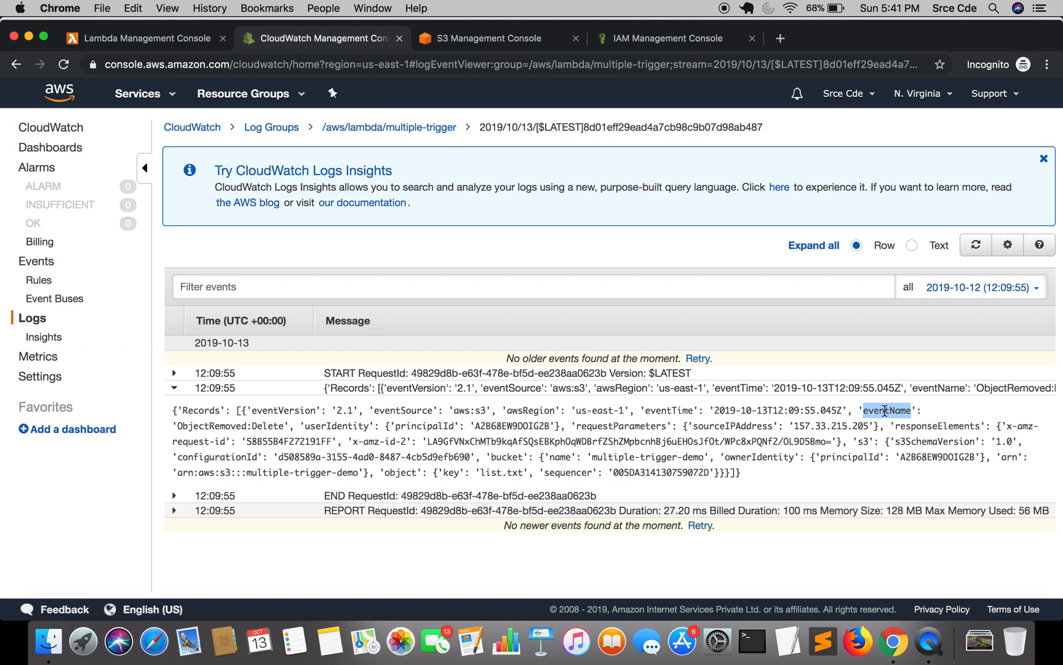
Return to the Lambda console and open the function's S3 triggers to check the event type of the PUT trigger.
left_click(132, 43)
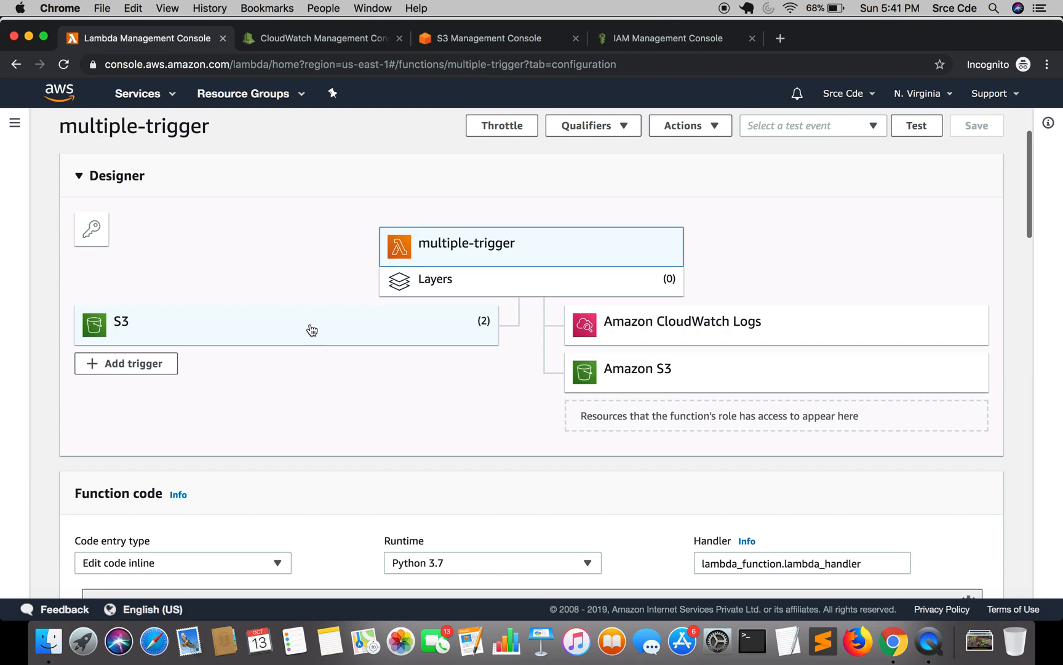
left_click(308, 329)
scroll(245, 458, "down", 3)
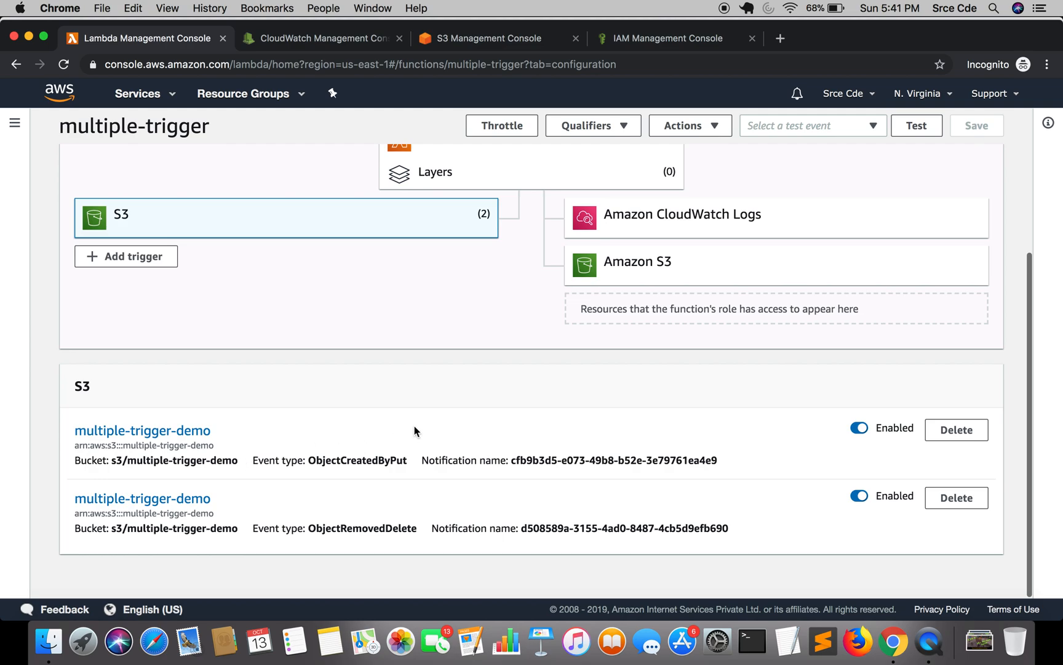
double_click(381, 459)
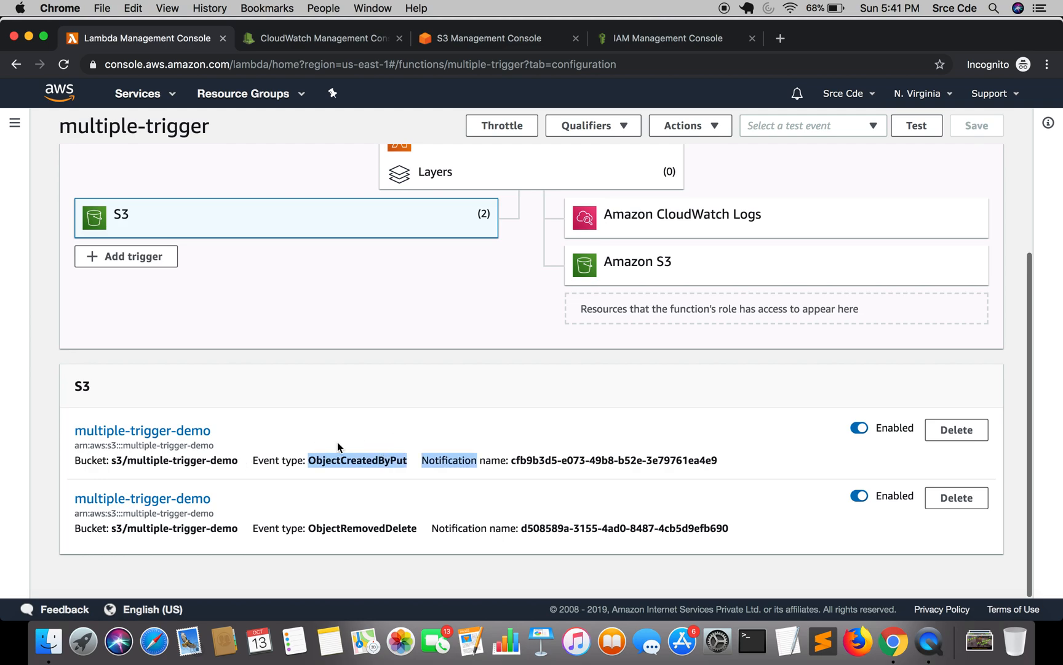